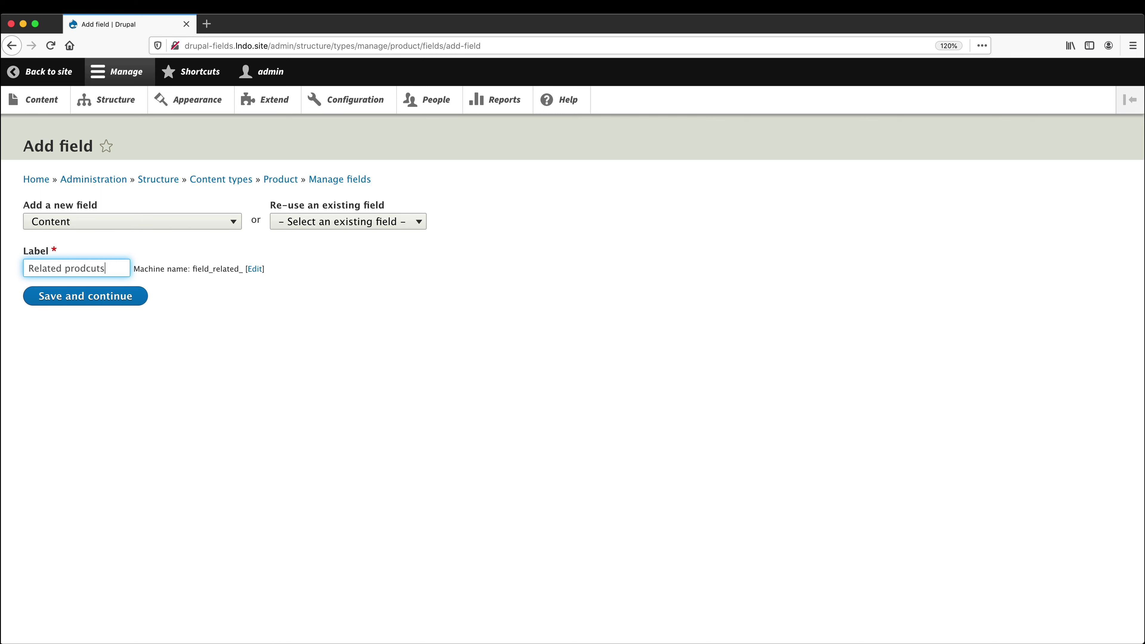
- Create the Related products field as a Content reference with an unlimited number of allowed values, and save its field settings
{"action": "left_click", "coordinate": [157, 297]}
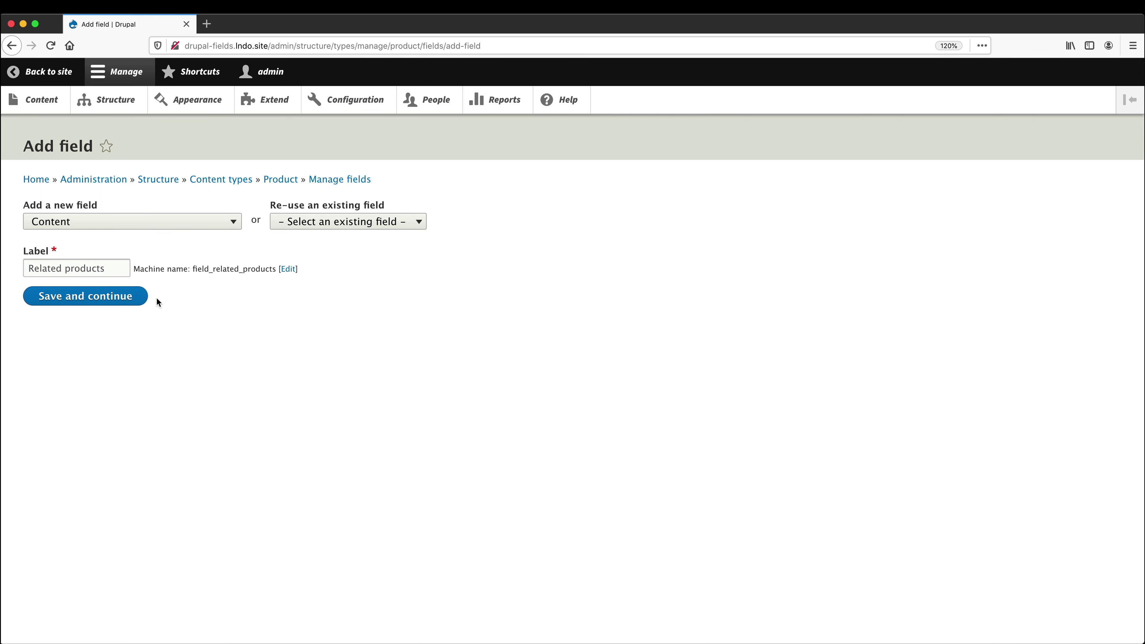
{"action": "left_click", "coordinate": [109, 299]}
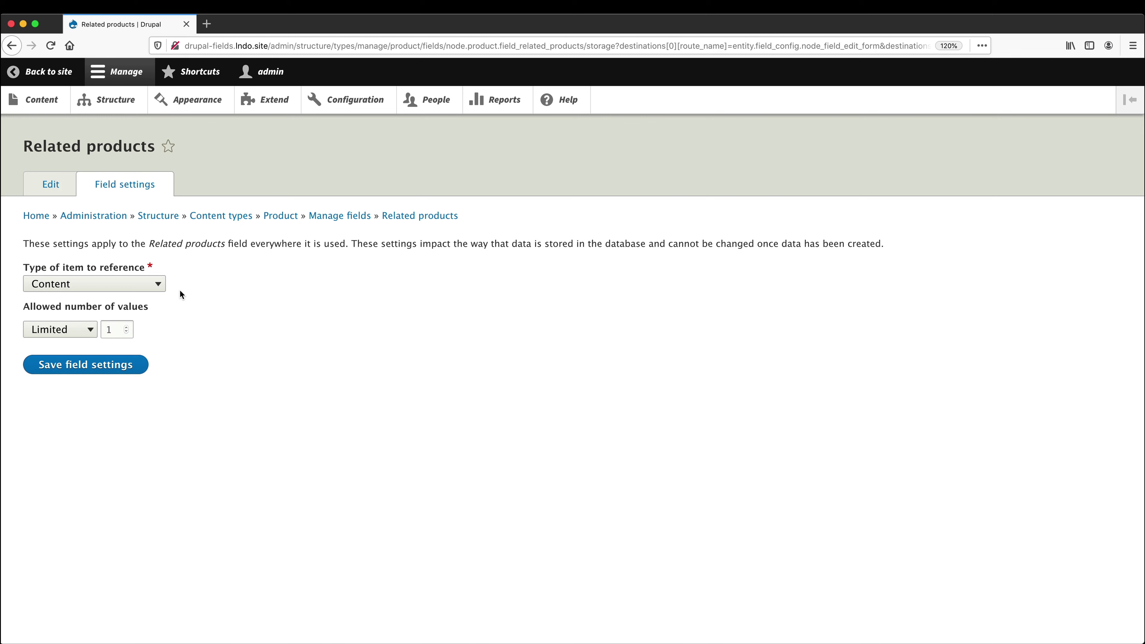
{"action": "left_click", "coordinate": [143, 286]}
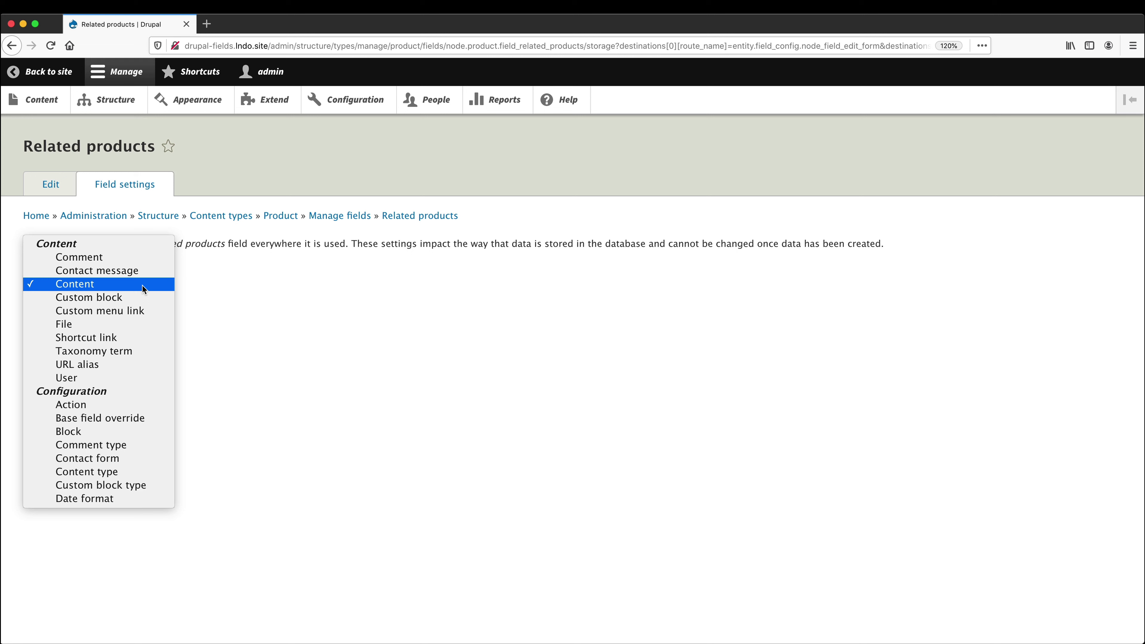
{"action": "left_click", "coordinate": [143, 289]}
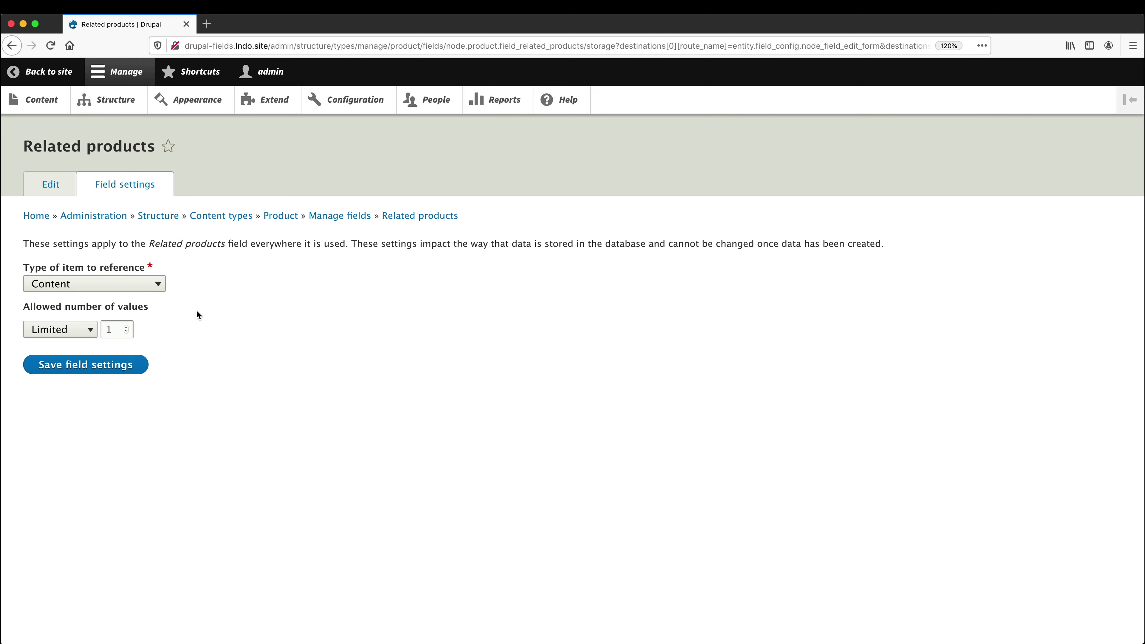
{"action": "left_click", "coordinate": [83, 333]}
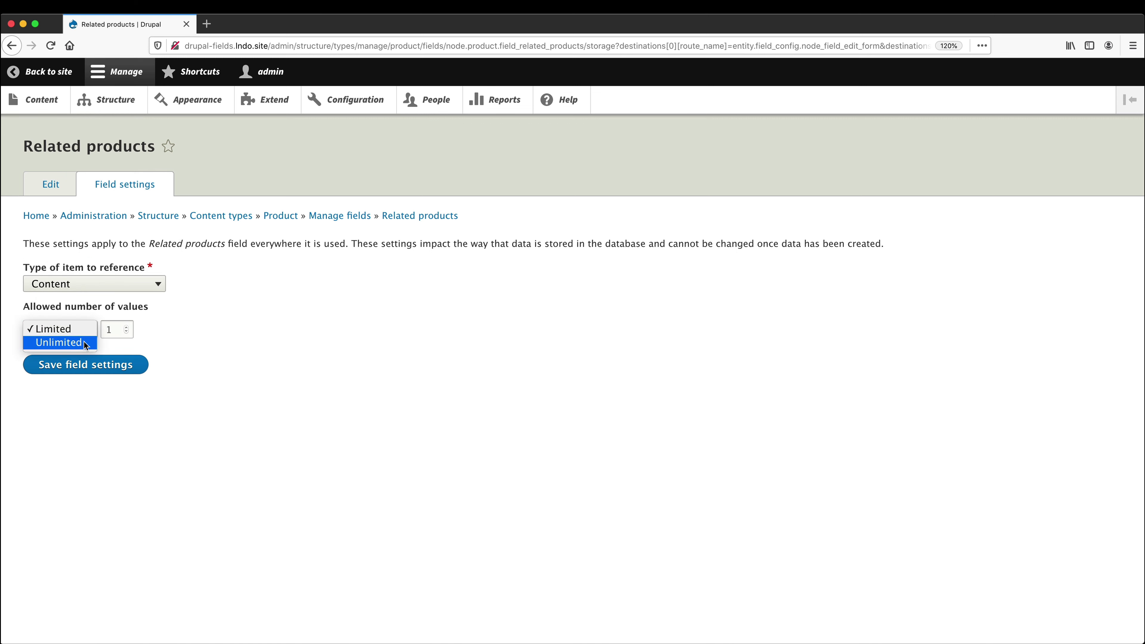
{"action": "left_click", "coordinate": [86, 344]}
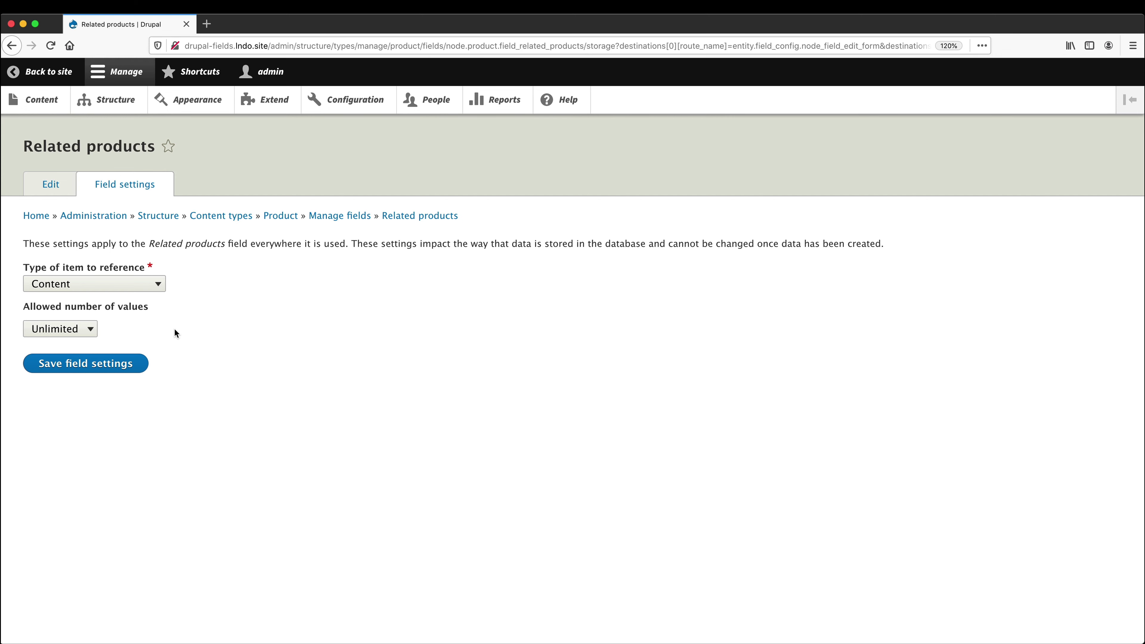
{"action": "left_click", "coordinate": [110, 363]}
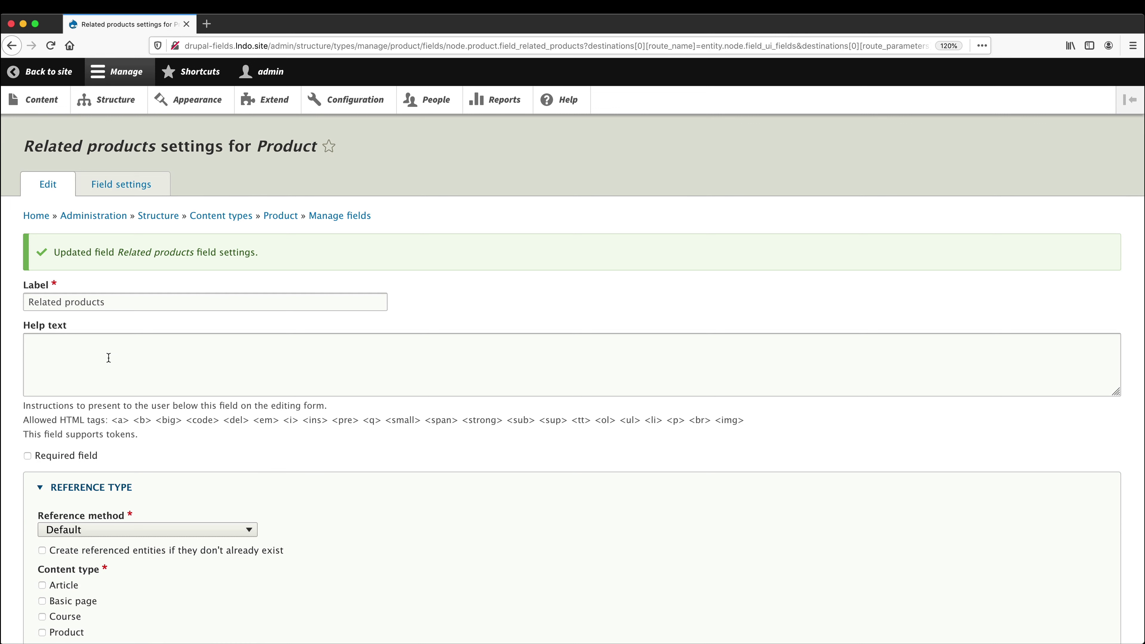
- Enter "Select related products." as the help text of the Related products field
{"action": "left_click", "coordinate": [109, 357]}
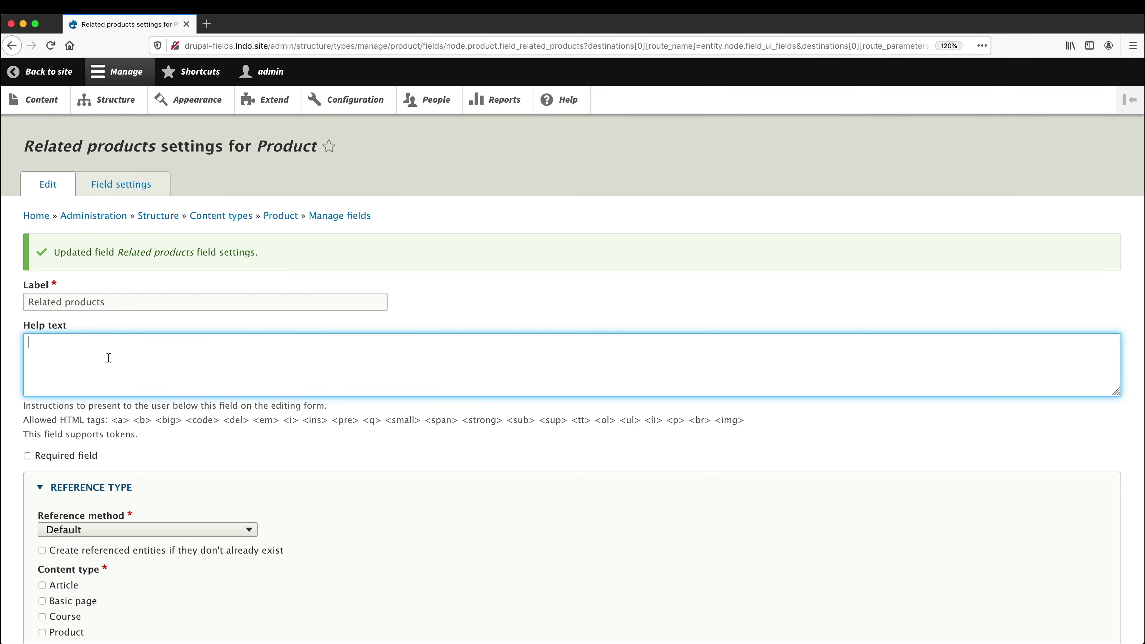
{"action": "type", "text": "Select rela"}
{"action": "type", "text": "ted products."}
- Restrict the field's references to the Product content type and save the field configuration
{"action": "scroll", "coordinate": [172, 265], "scroll_direction": "down", "scroll_amount": 2}
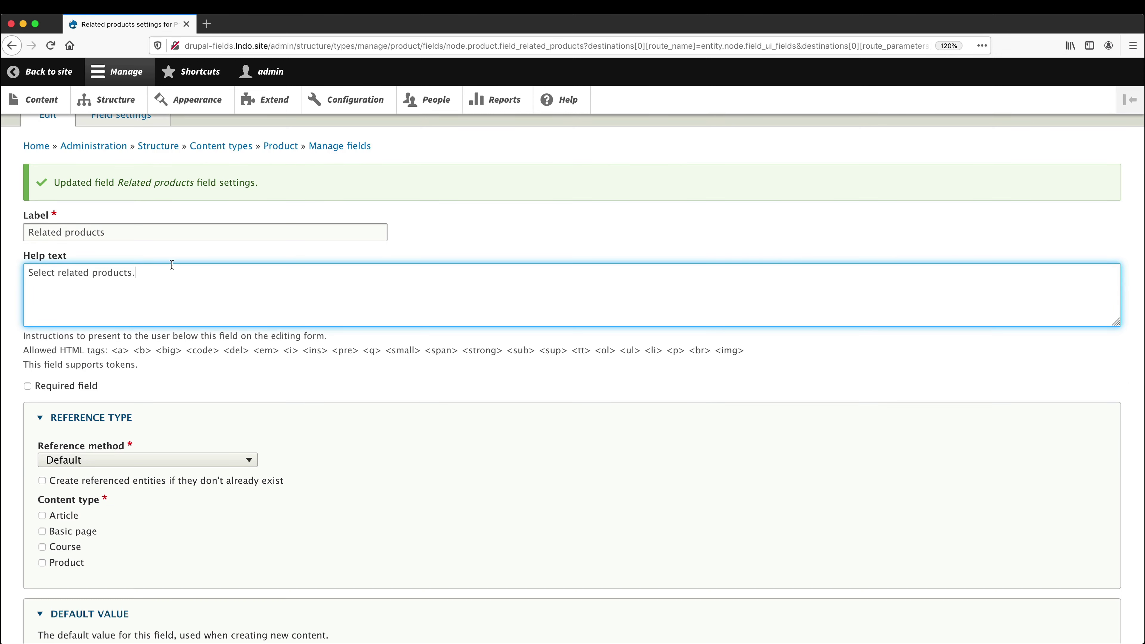
{"action": "scroll", "coordinate": [160, 296], "scroll_direction": "down", "scroll_amount": 2}
{"action": "left_click", "coordinate": [162, 307]}
{"action": "scroll", "coordinate": [162, 308], "scroll_direction": "down", "scroll_amount": 1}
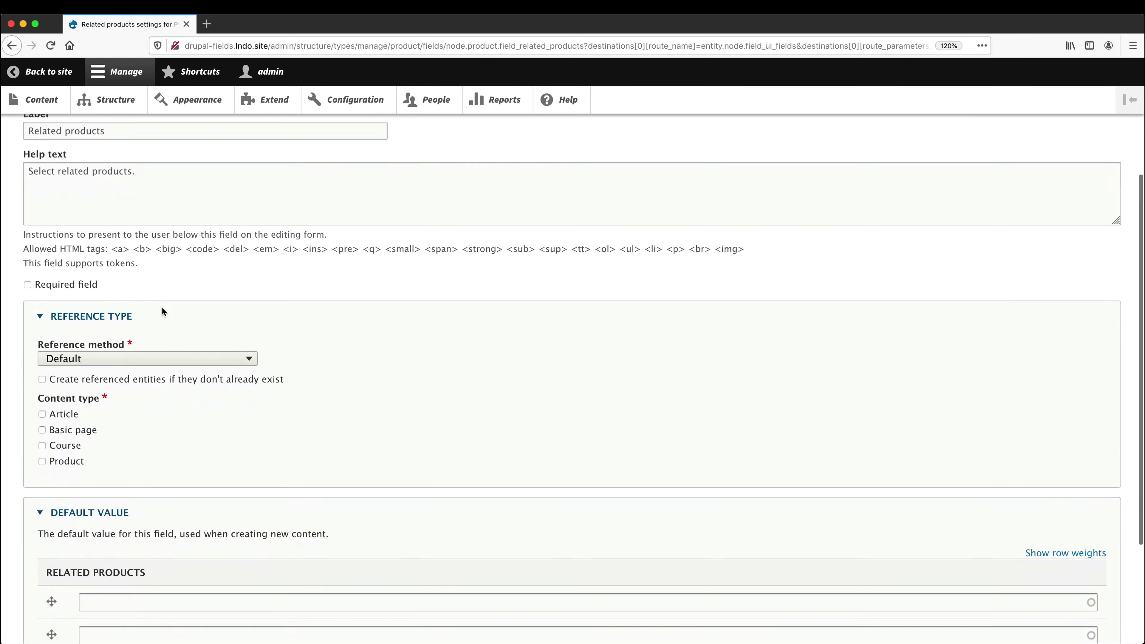
{"action": "scroll", "coordinate": [162, 307], "scroll_direction": "down", "scroll_amount": 1}
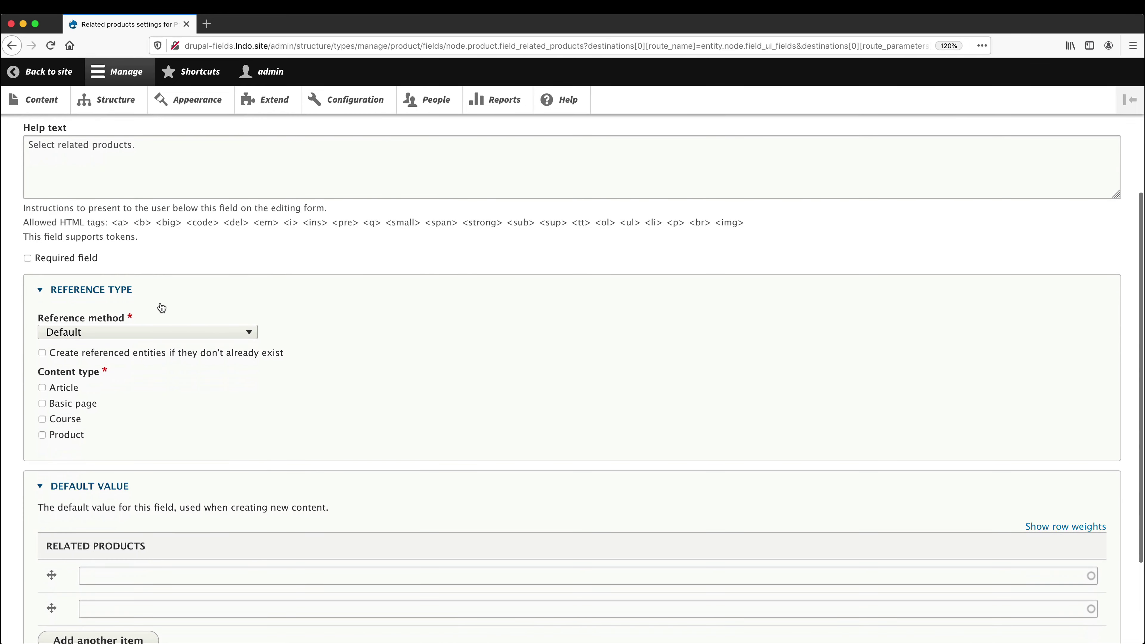
{"action": "left_click", "coordinate": [71, 435]}
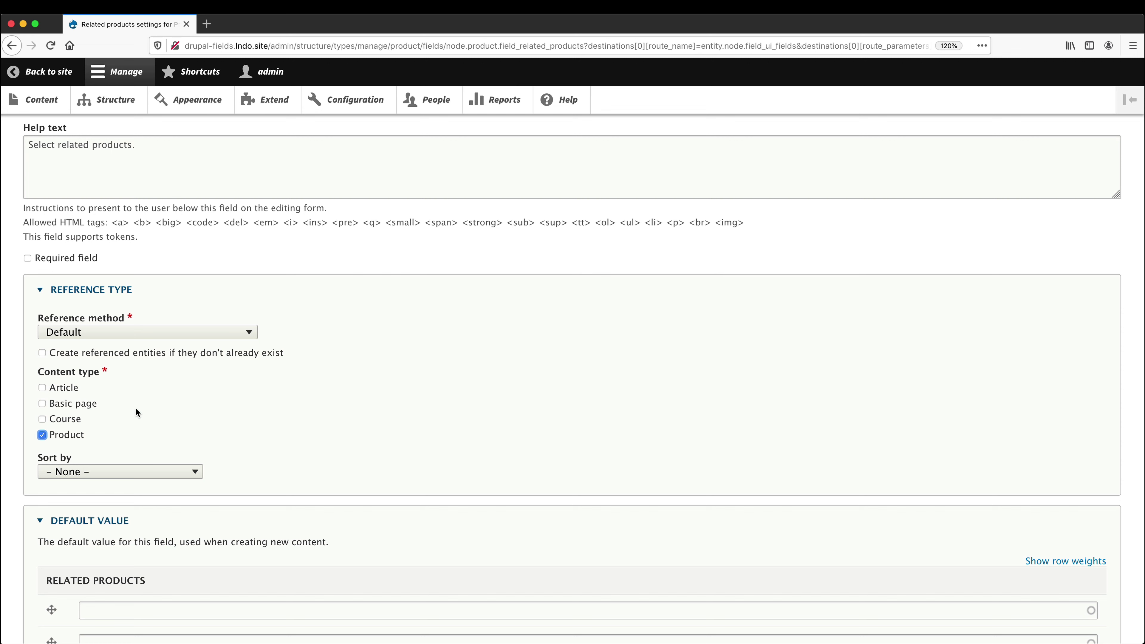
{"action": "scroll", "coordinate": [135, 407], "scroll_direction": "down", "scroll_amount": 5}
{"action": "left_click", "coordinate": [72, 568]}
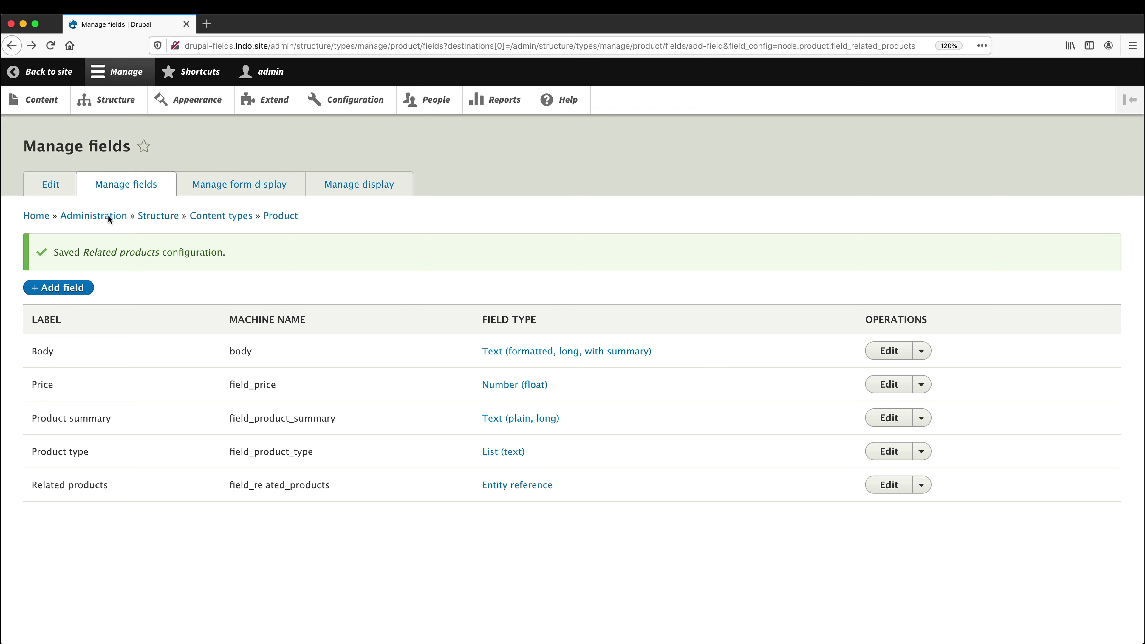
- Create and save a published product titled Learn PHP, priced 100 AUD, with product type Course and a two-paragraph body
{"action": "left_click", "coordinate": [35, 101]}
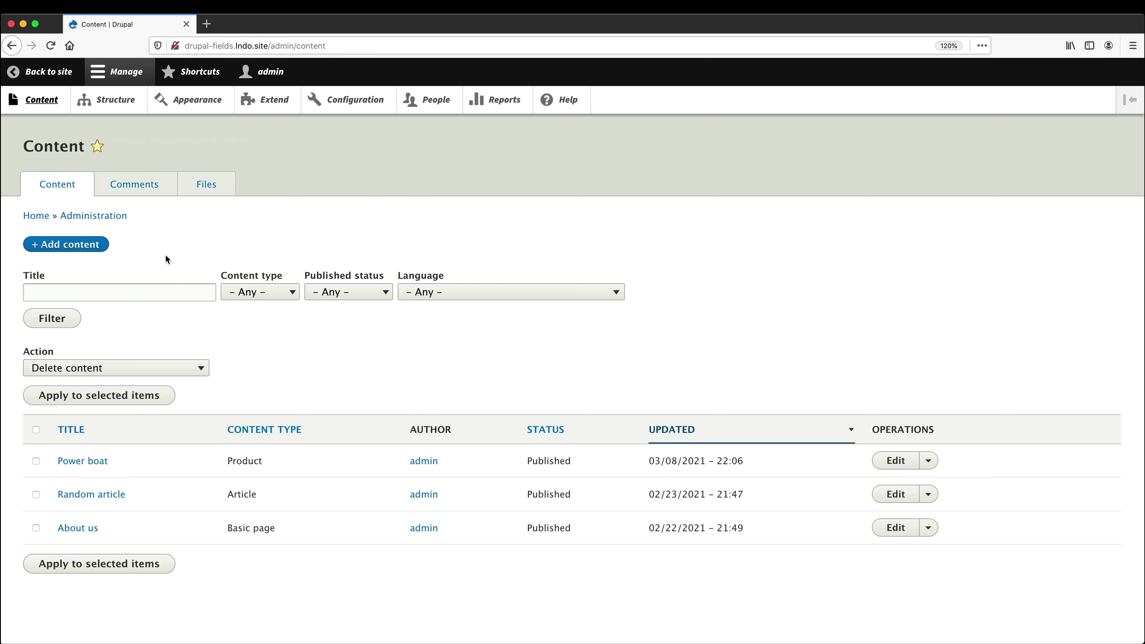
{"action": "left_click", "coordinate": [104, 247]}
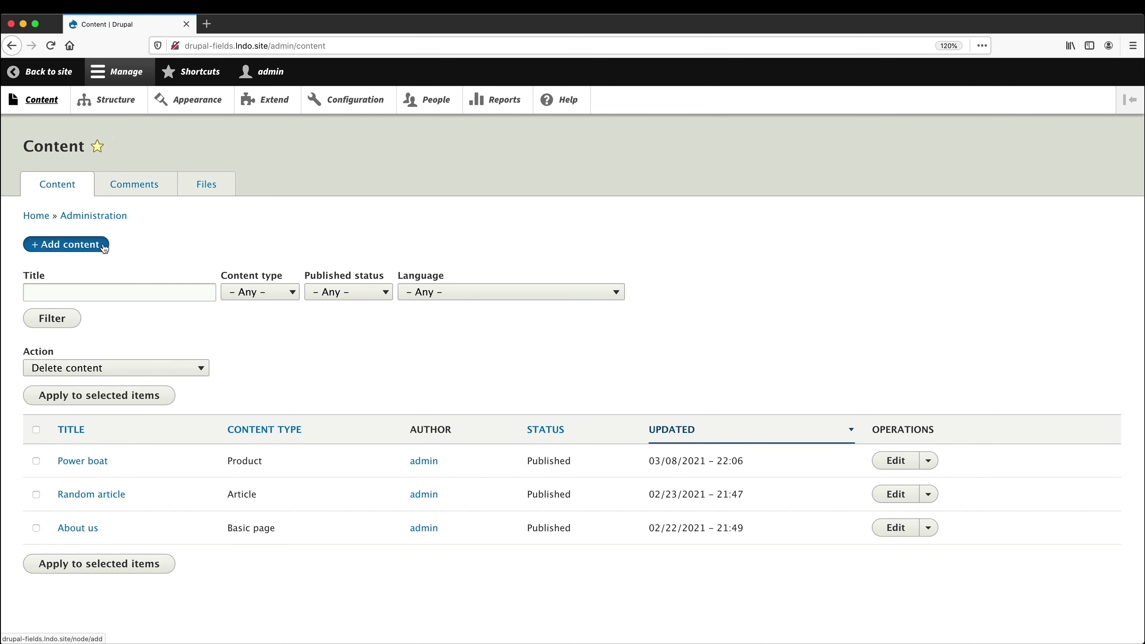
{"action": "left_click", "coordinate": [79, 364]}
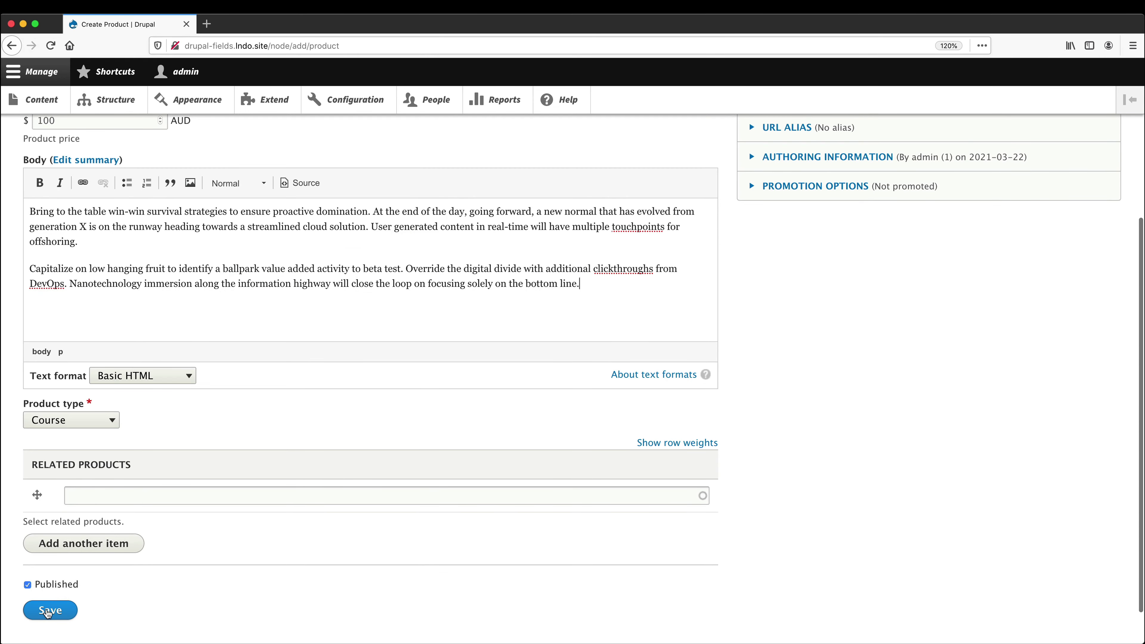
{"action": "left_click", "coordinate": [49, 611]}
- Create and save a product titled Learn WordPress, priced 50 AUD, with product type Course plus summary and body text
{"action": "left_click", "coordinate": [39, 100]}
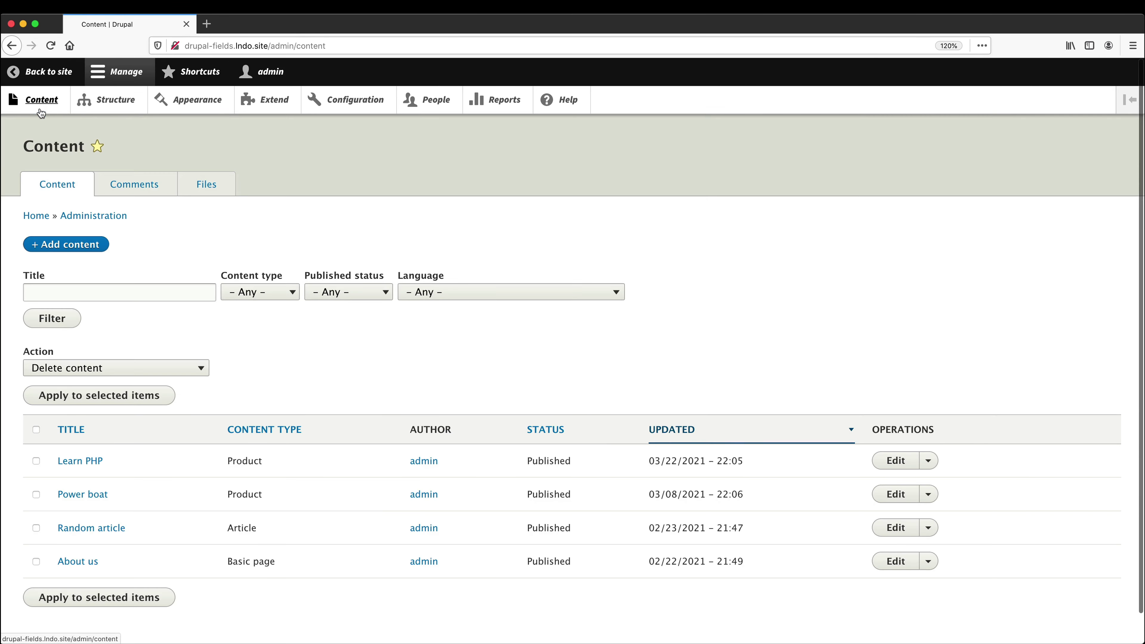
{"action": "left_click", "coordinate": [74, 244]}
{"action": "left_click", "coordinate": [58, 361]}
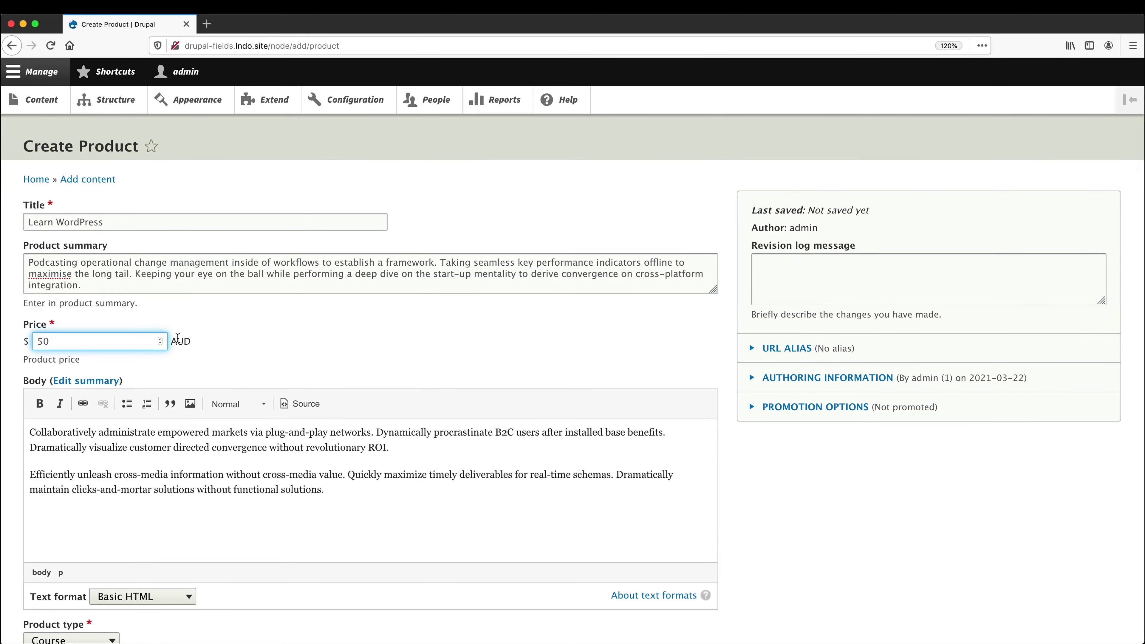
{"action": "scroll", "coordinate": [187, 328], "scroll_direction": "down", "scroll_amount": 5}
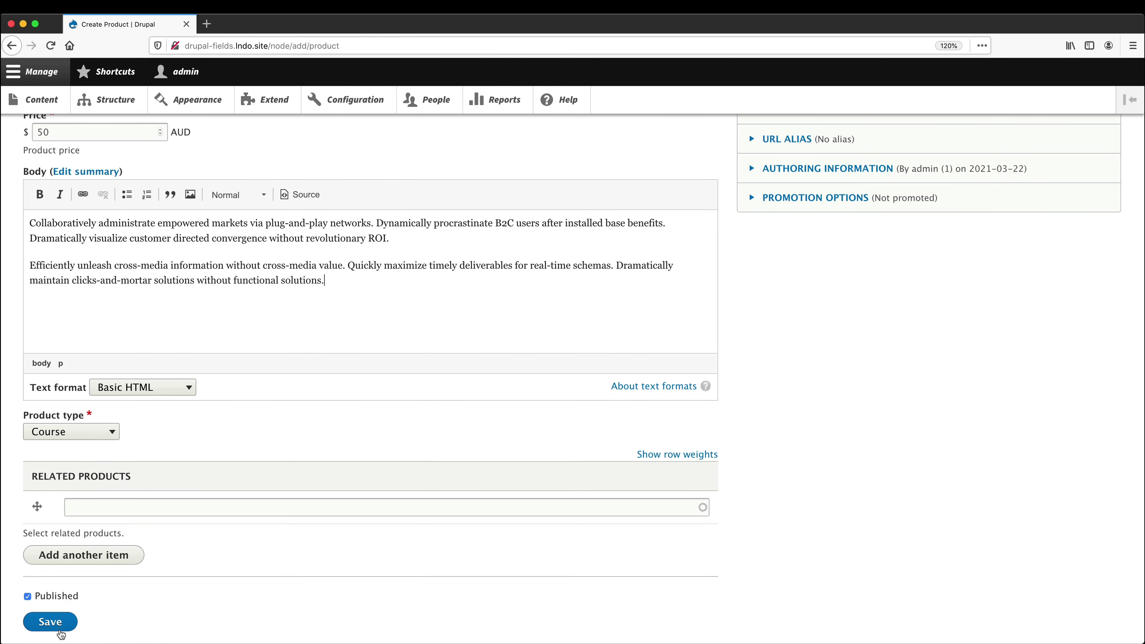
{"action": "left_click", "coordinate": [62, 623]}
- Create and save a product titled How to Use Views in Drupal, priced 34 AUD, with product type Course plus summary and body text
{"action": "left_click", "coordinate": [39, 101]}
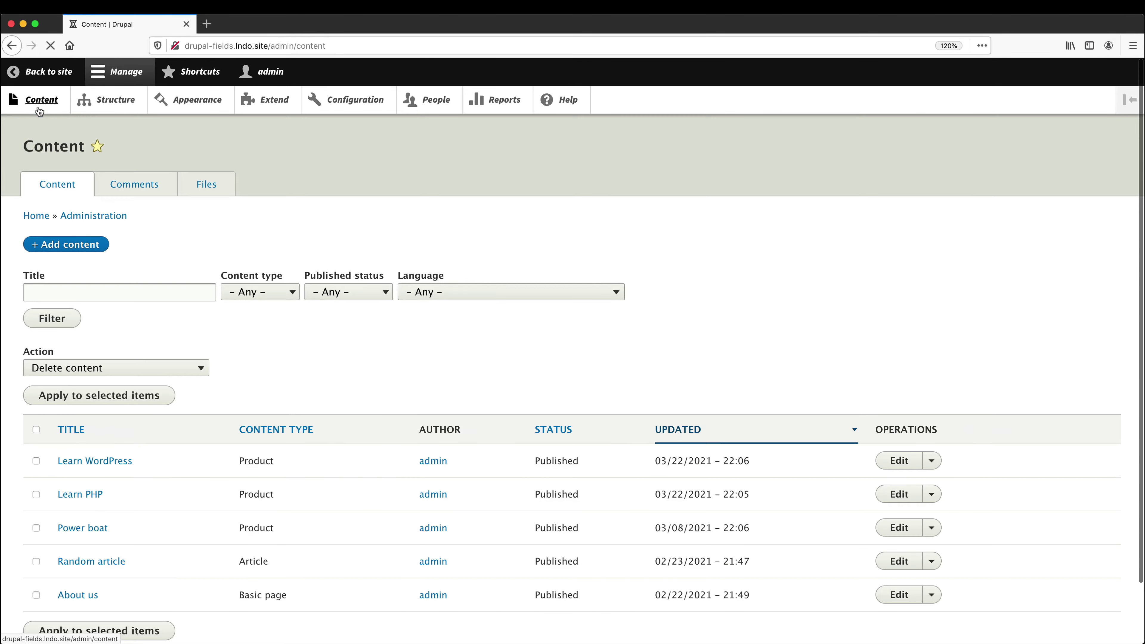
{"action": "left_click", "coordinate": [83, 245]}
{"action": "left_click", "coordinate": [68, 365]}
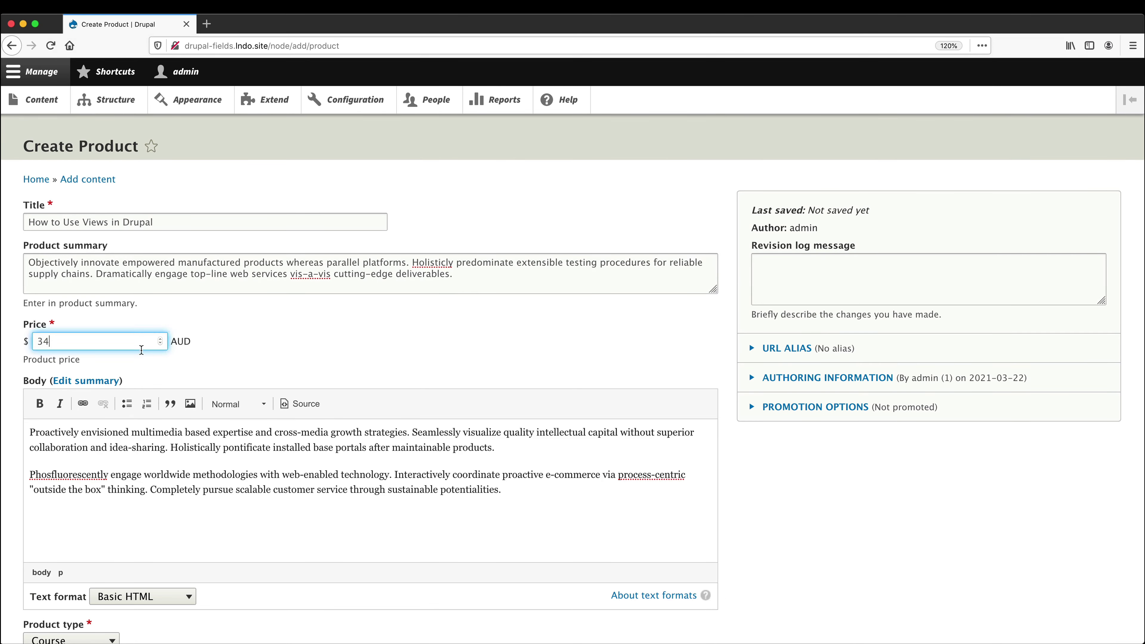
{"action": "left_click", "coordinate": [276, 351]}
{"action": "scroll", "coordinate": [276, 351], "scroll_direction": "down", "scroll_amount": 8}
{"action": "left_click", "coordinate": [81, 570]}
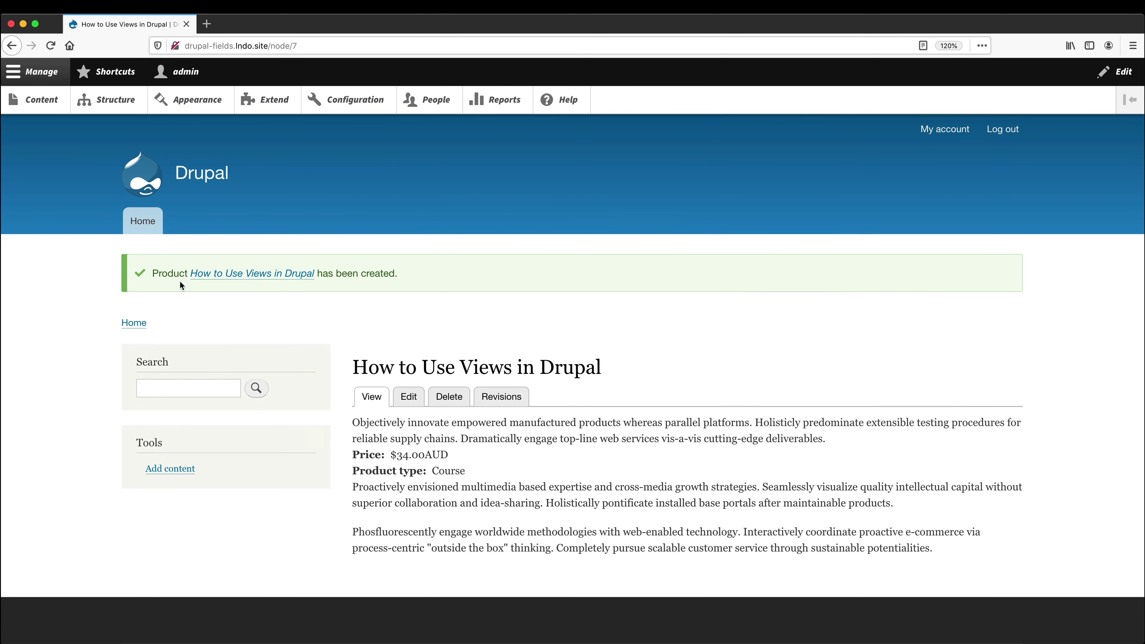
- Open the Power boat product for editing and set Learn PHP as its first related product
{"action": "left_click", "coordinate": [27, 100]}
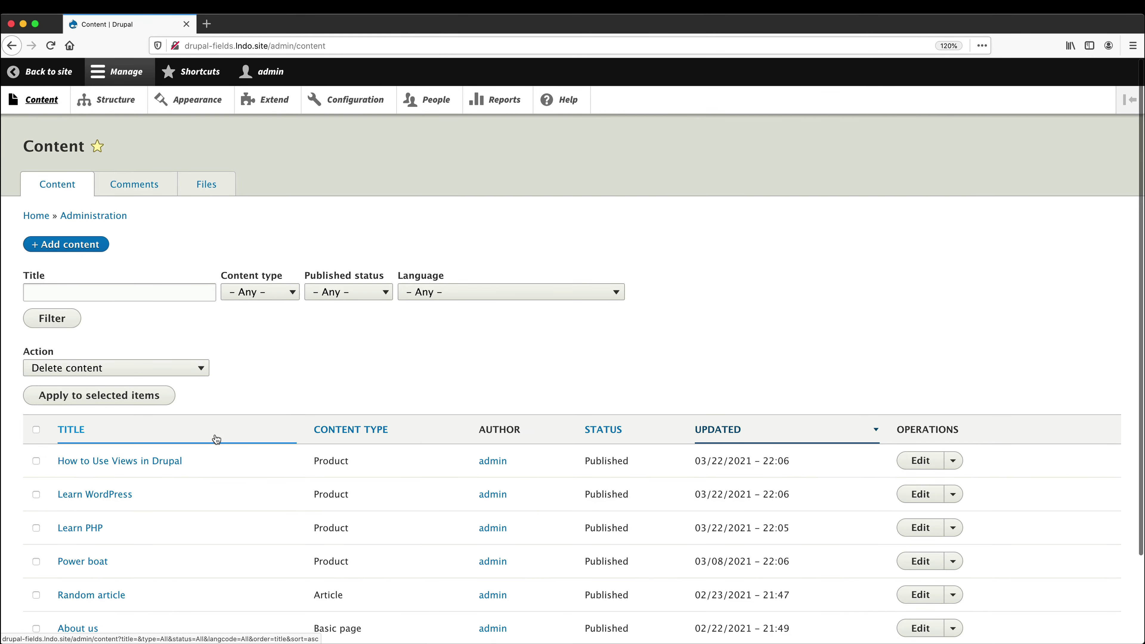
{"action": "scroll", "coordinate": [214, 435], "scroll_direction": "down", "scroll_amount": 3}
{"action": "scroll", "coordinate": [215, 434], "scroll_direction": "down", "scroll_amount": 1}
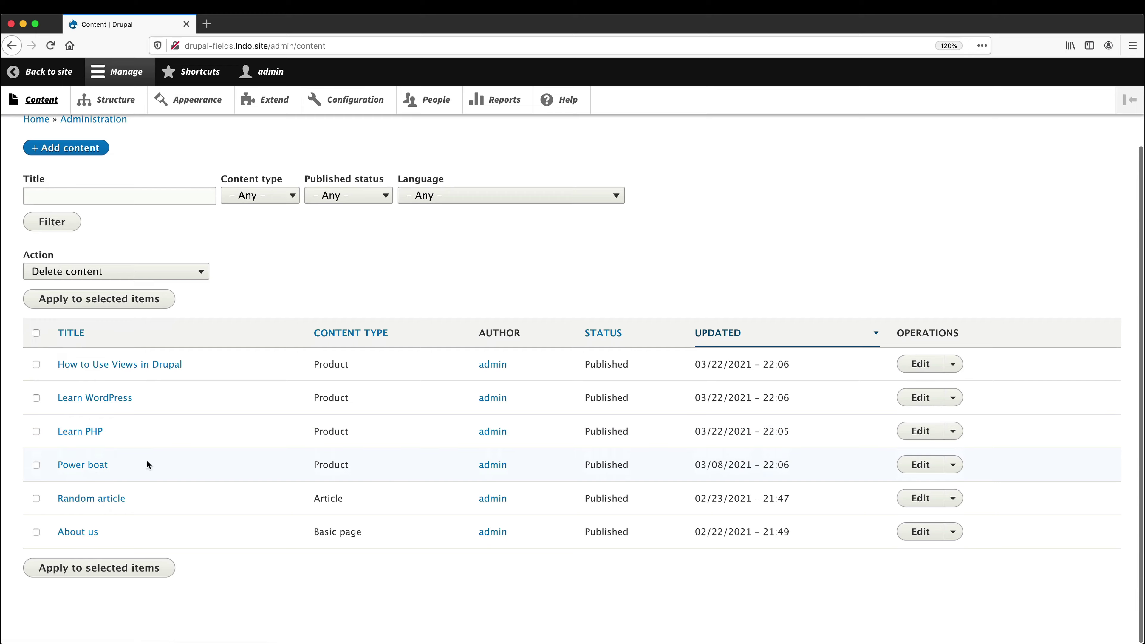
{"action": "left_click", "coordinate": [920, 465]}
{"action": "scroll", "coordinate": [724, 295], "scroll_direction": "down", "scroll_amount": 10}
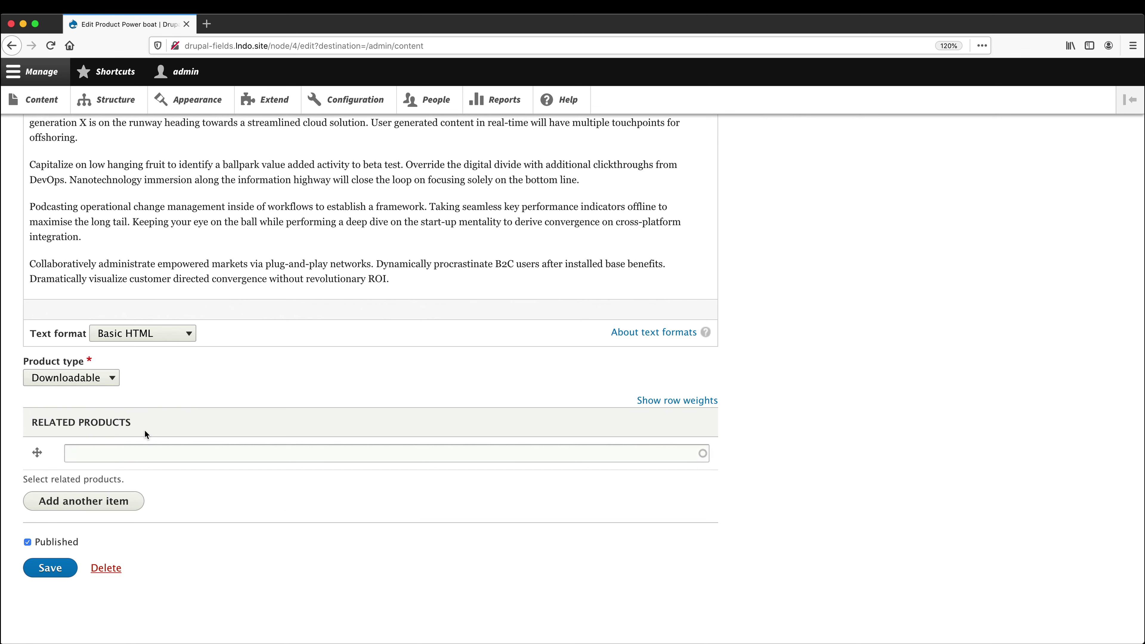
{"action": "left_click", "coordinate": [129, 453]}
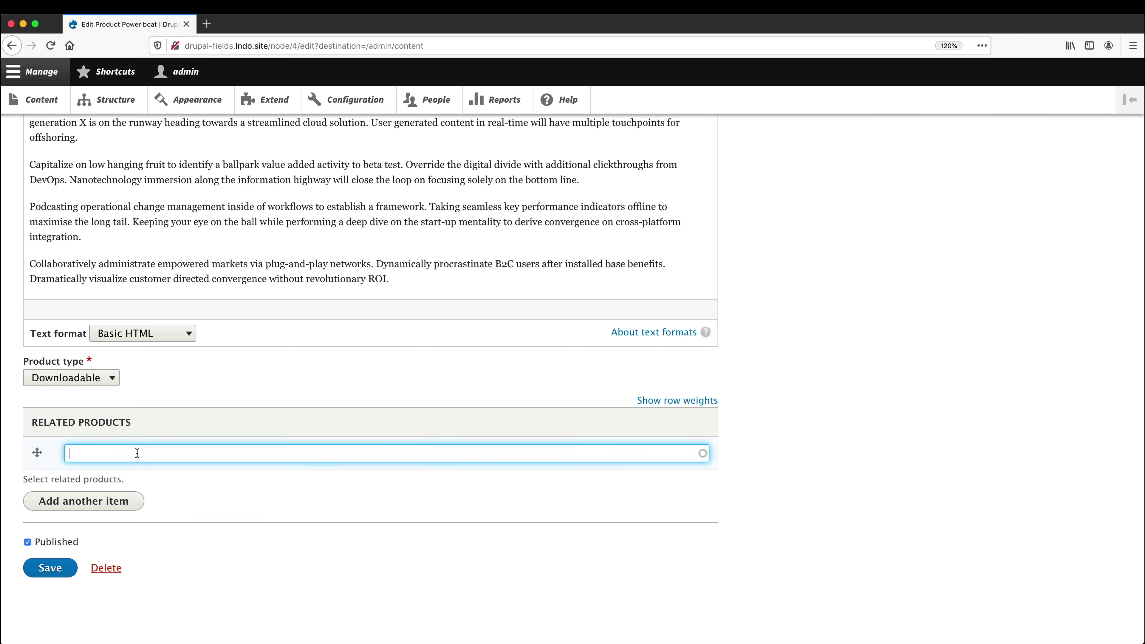
{"action": "type", "text": "learn"}
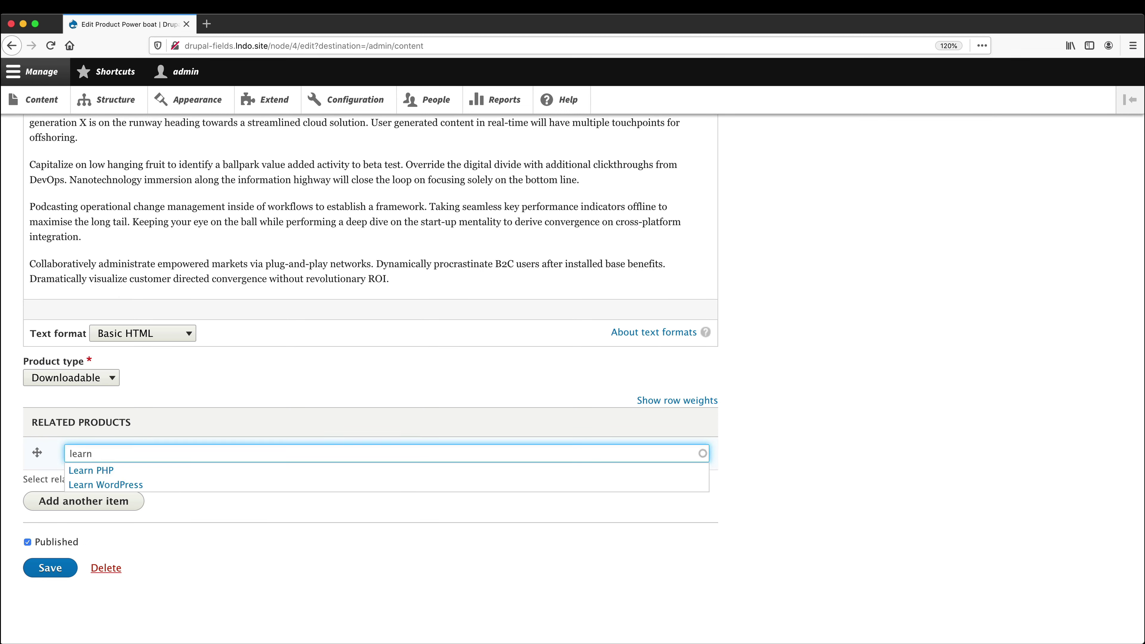
{"action": "left_click", "coordinate": [119, 471]}
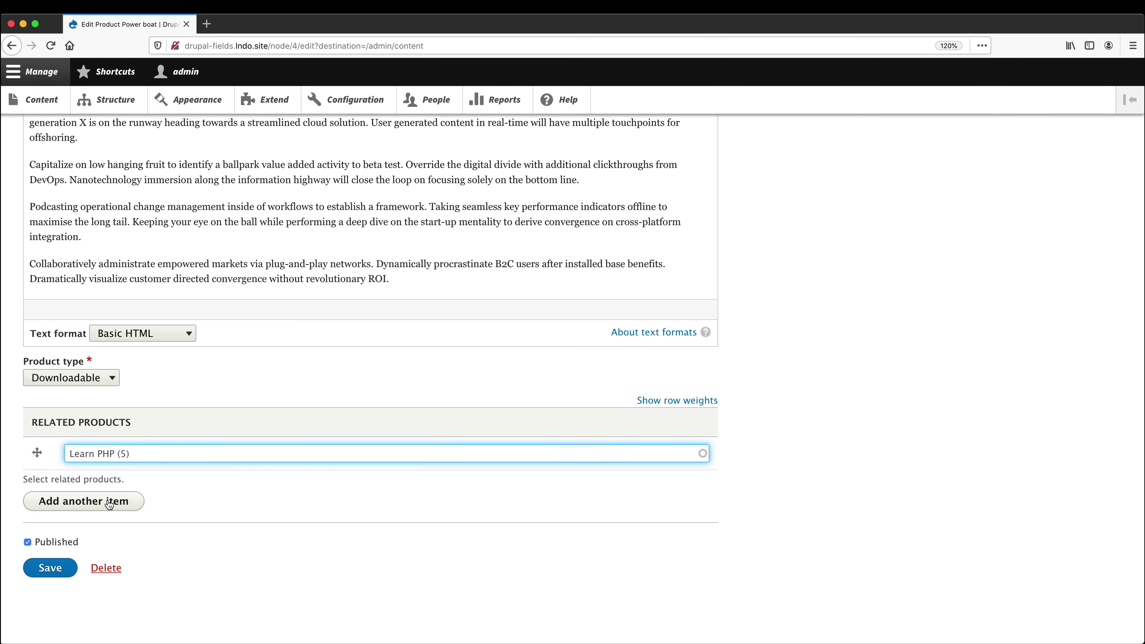
- Add Learn WordPress as the second related product of Power boat
{"action": "left_click", "coordinate": [109, 504]}
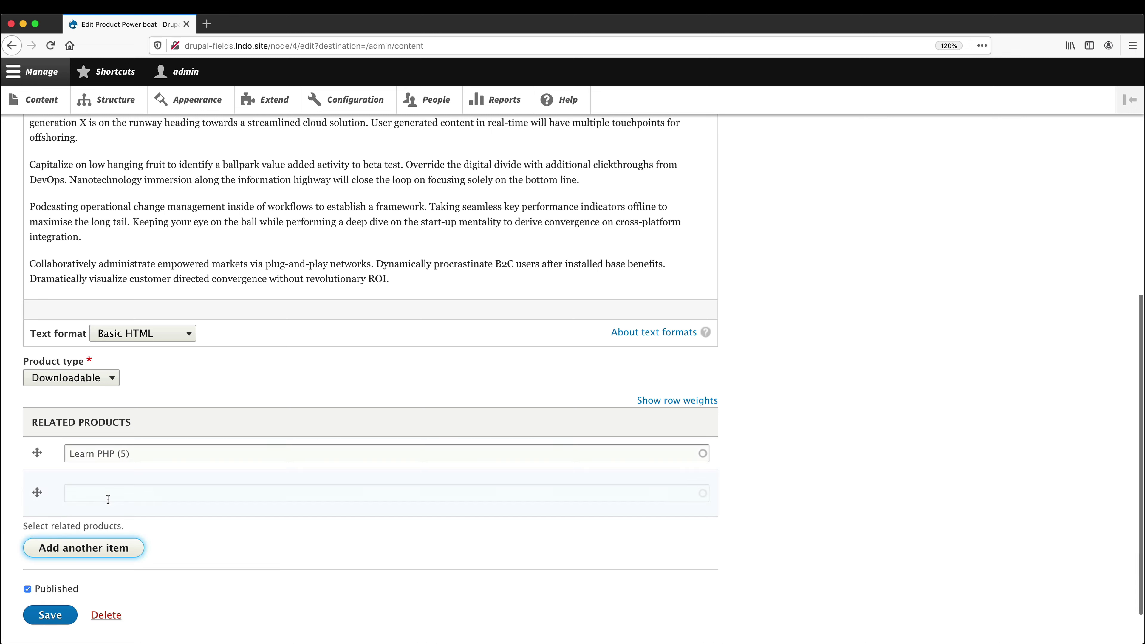
{"action": "type", "text": "learn"}
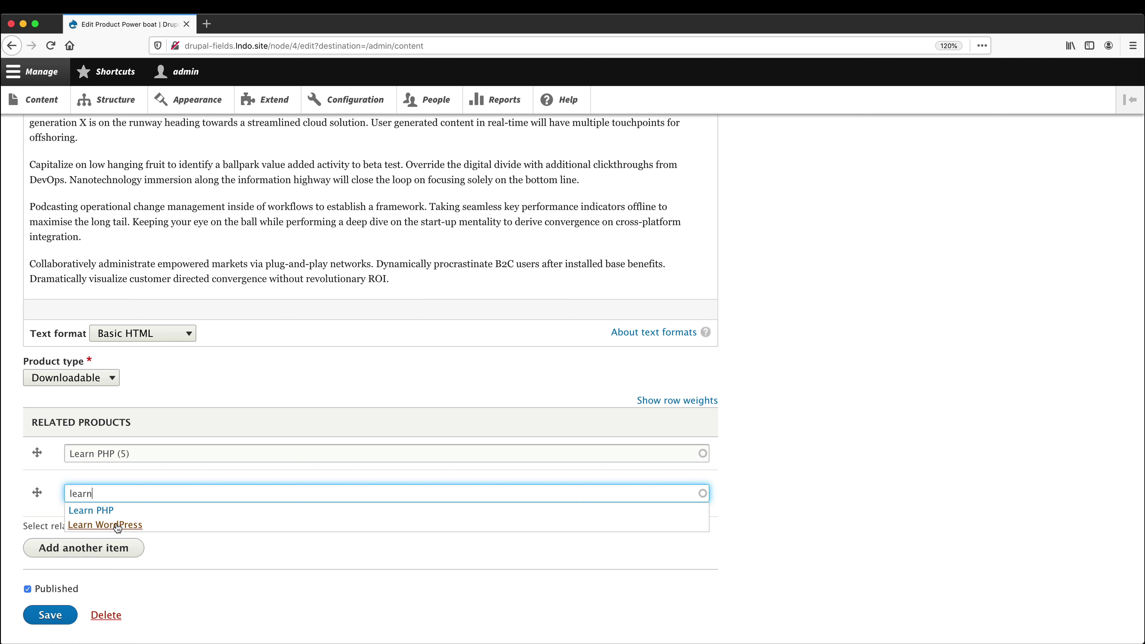
{"action": "left_click", "coordinate": [117, 526]}
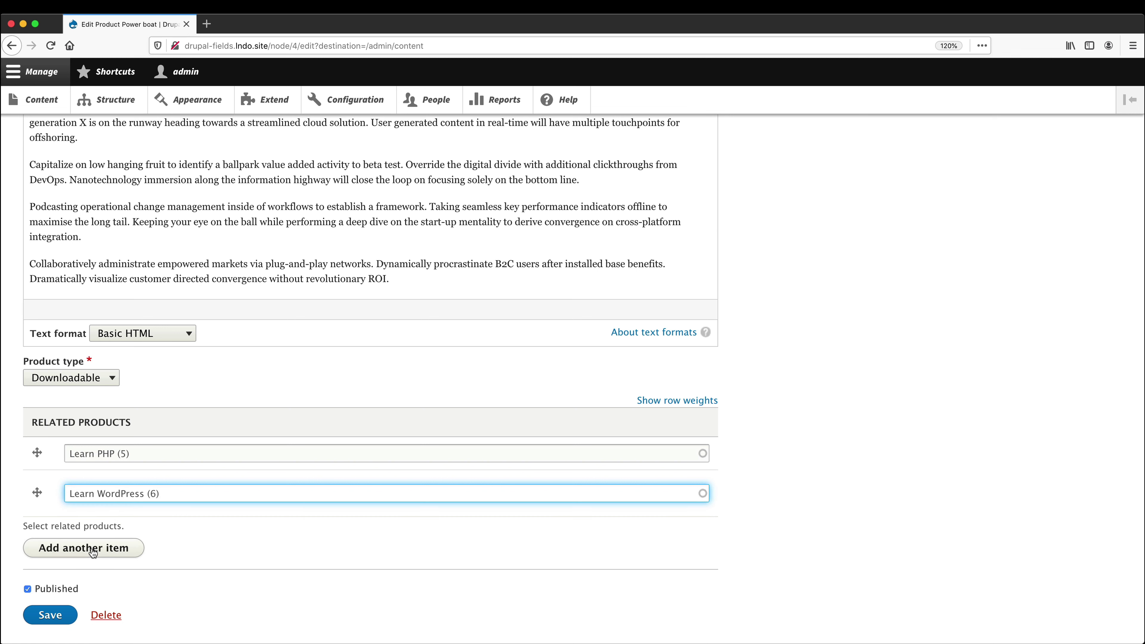
- Add How to Use Views in Drupal as a third related product and move it to first place in the list
{"action": "left_click", "coordinate": [92, 548]}
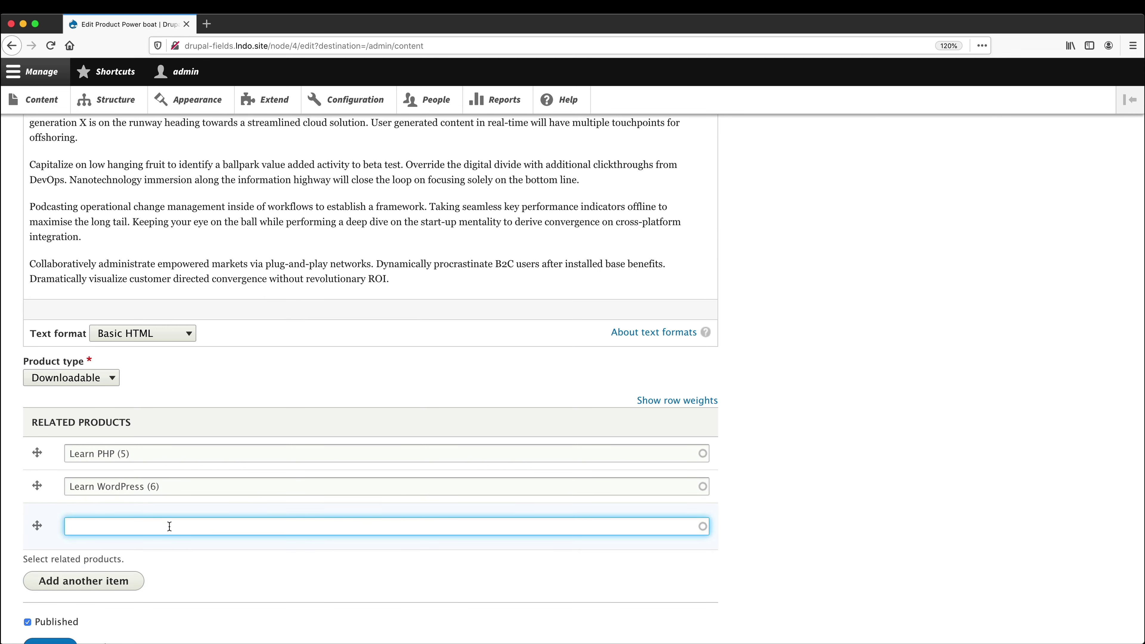
{"action": "type", "text": "views"}
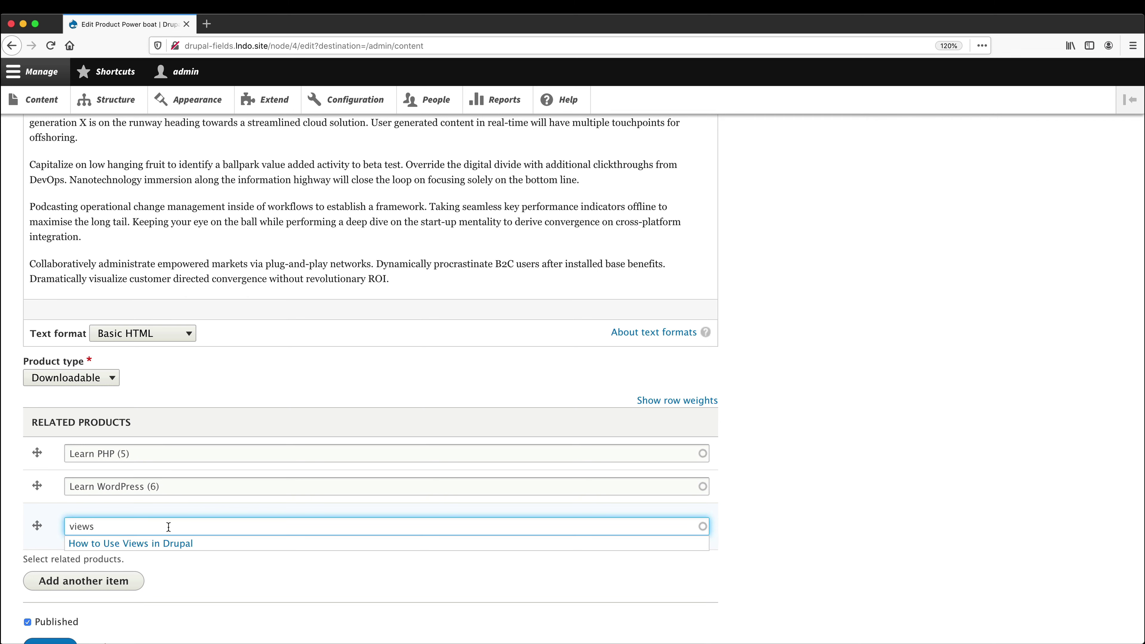
{"action": "left_click", "coordinate": [151, 544]}
{"action": "left_click", "coordinate": [185, 562]}
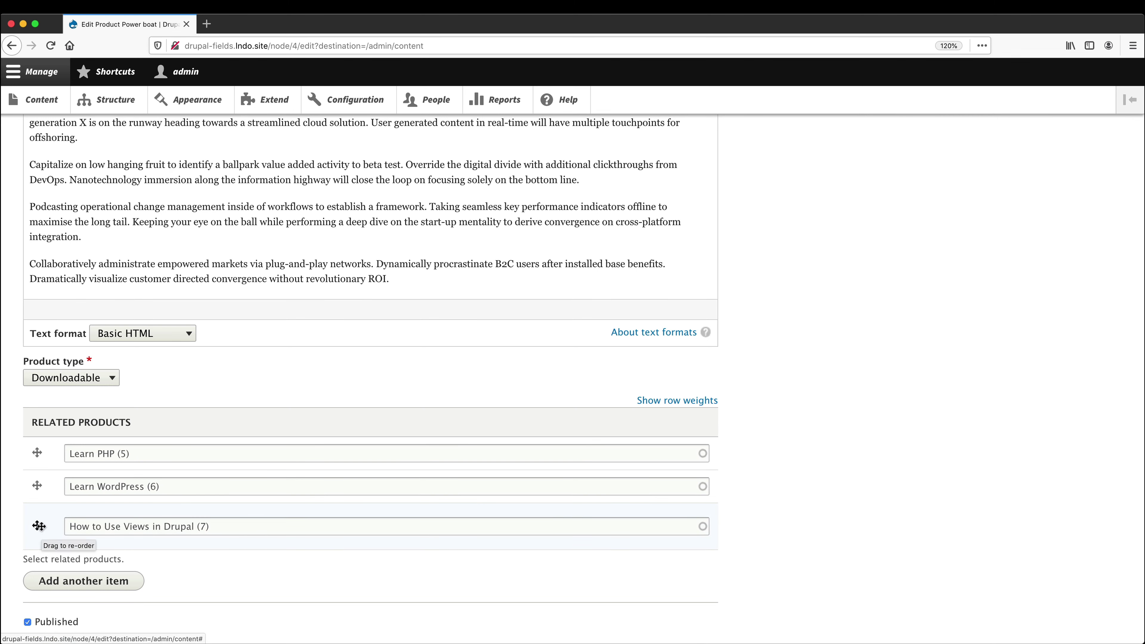
{"action": "left_click_drag", "start_coordinate": [39, 526], "coordinate": [44, 460]}
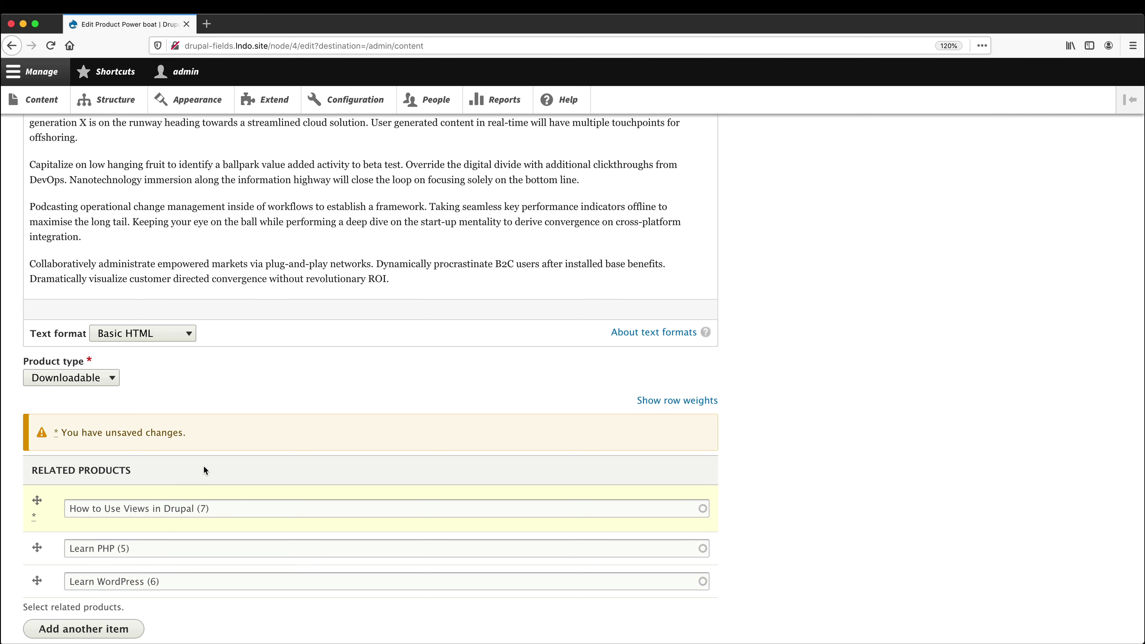
- Save the Power boat product and open its page to check how the related products are displayed
{"action": "scroll", "coordinate": [203, 465], "scroll_direction": "down", "scroll_amount": 3}
{"action": "left_click", "coordinate": [53, 566]}
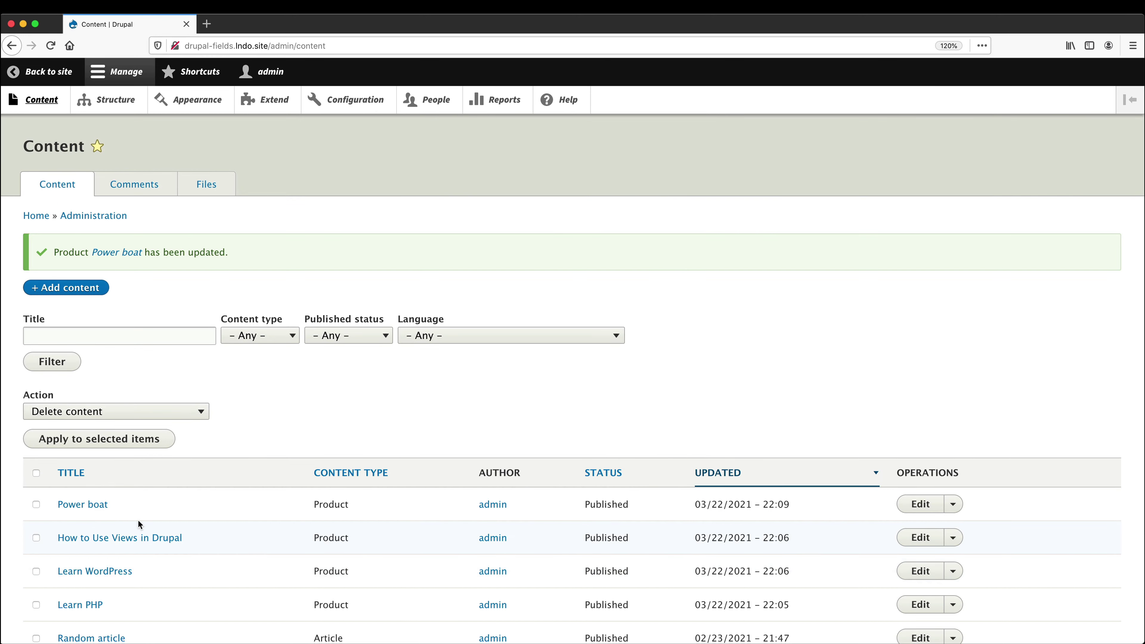
{"action": "left_click", "coordinate": [97, 509]}
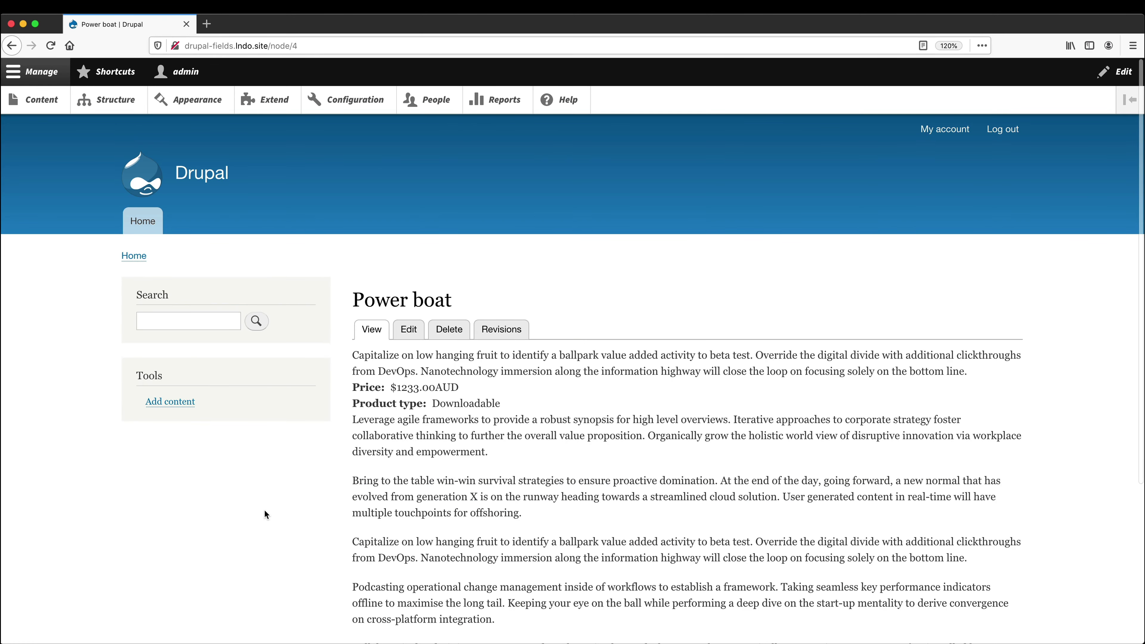
{"action": "scroll", "coordinate": [264, 514], "scroll_direction": "down", "scroll_amount": 3}
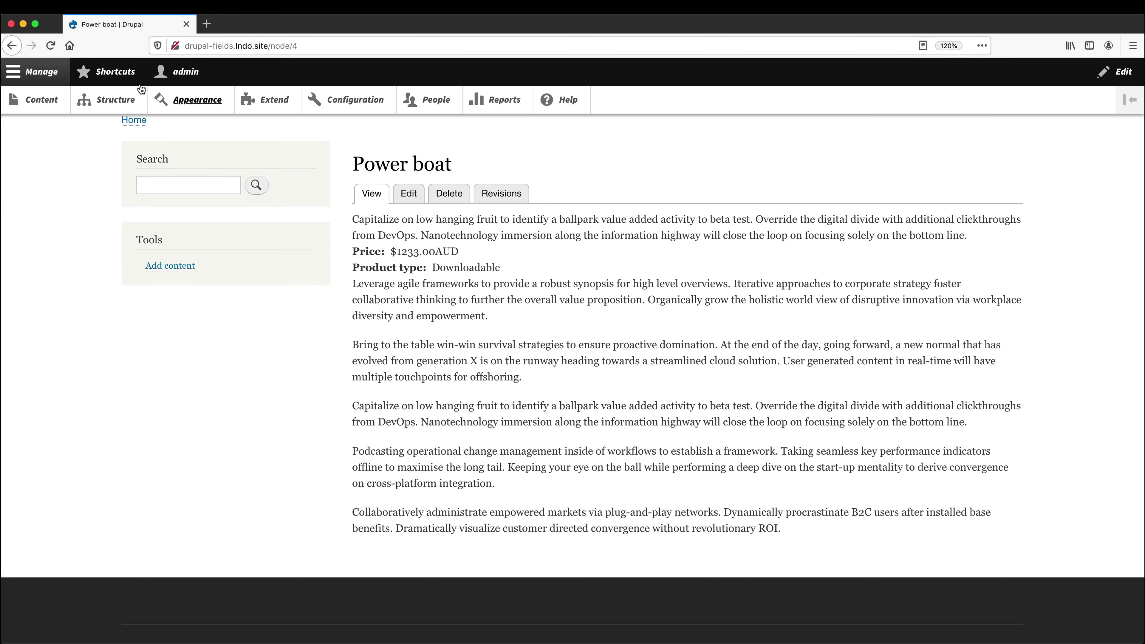
- Open the Product content type's Manage display page in a separate browser tab
{"action": "middle_click", "coordinate": [111, 99]}
{"action": "left_click", "coordinate": [234, 30]}
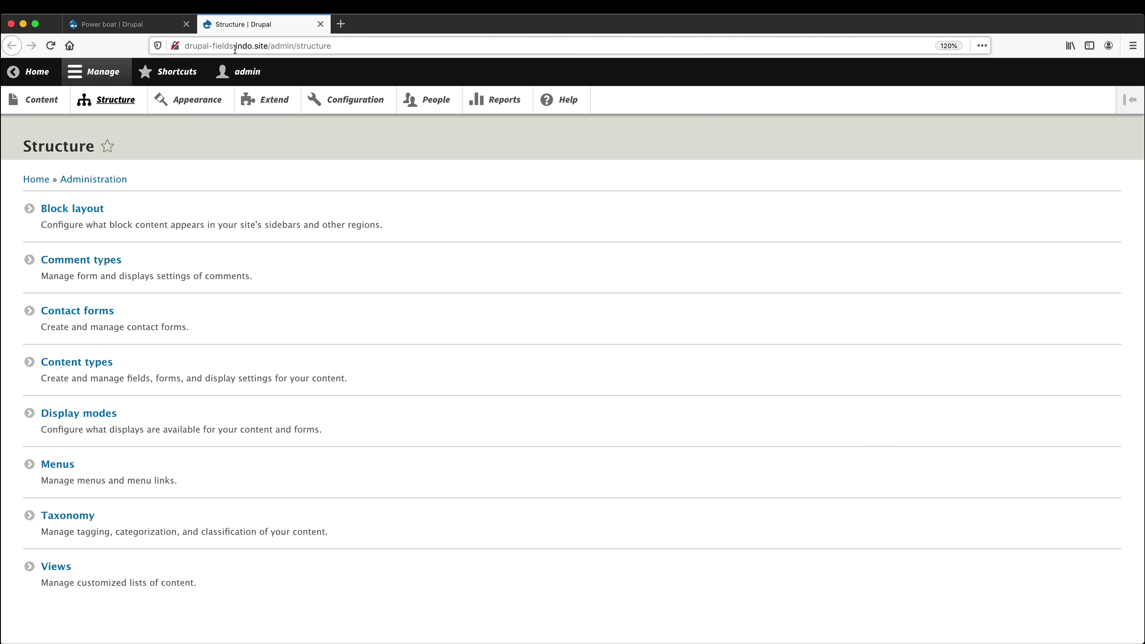
{"action": "left_click", "coordinate": [106, 364]}
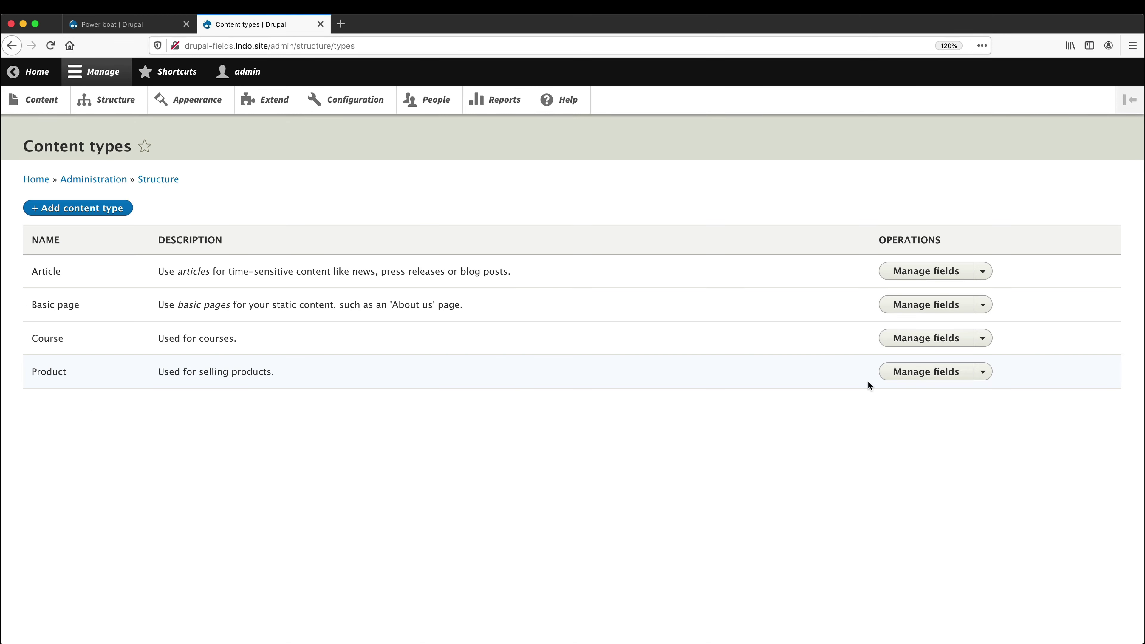
{"action": "left_click", "coordinate": [983, 372]}
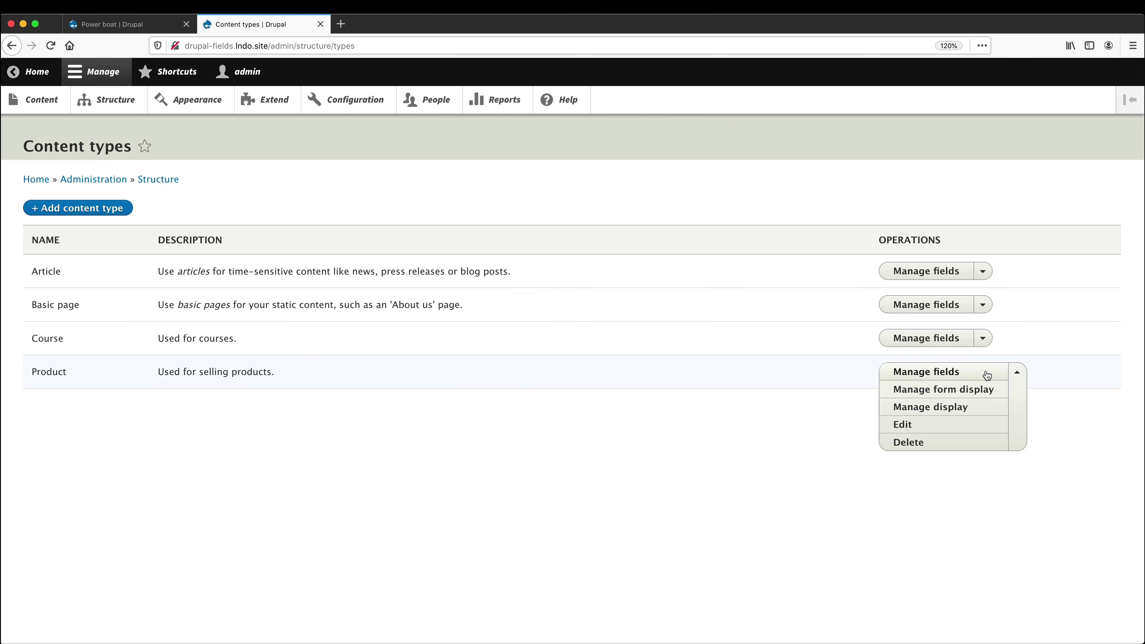
{"action": "left_click", "coordinate": [955, 408]}
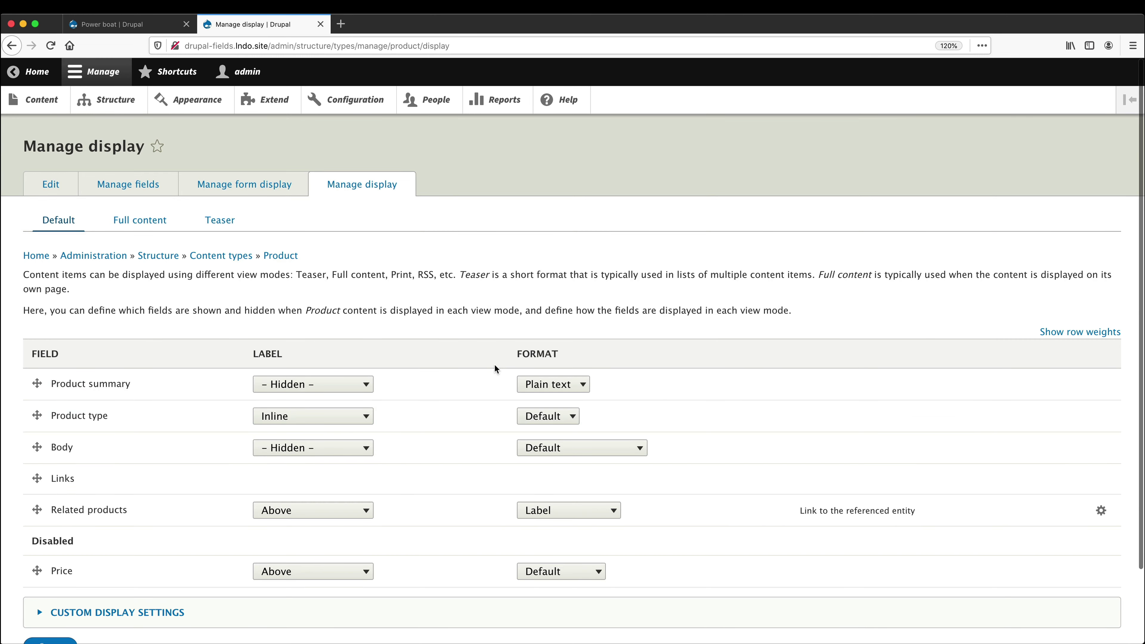
{"action": "scroll", "coordinate": [67, 466], "scroll_direction": "down", "scroll_amount": 2}
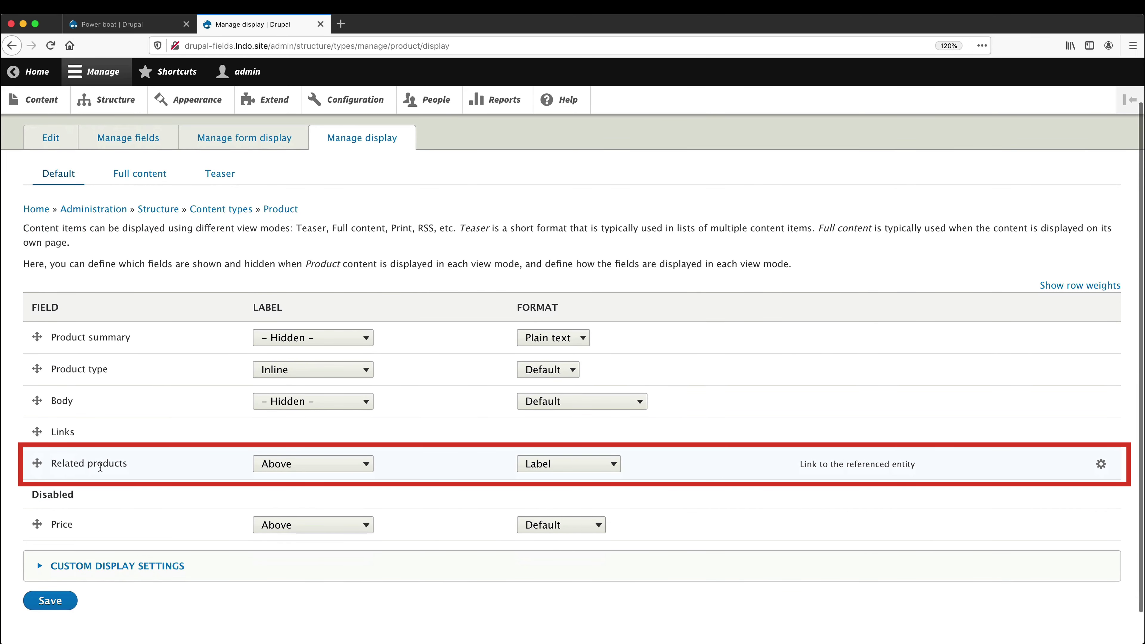
- In the Full content view mode, enable the Related products field between Body and Links, and save the display
{"action": "left_click", "coordinate": [162, 179]}
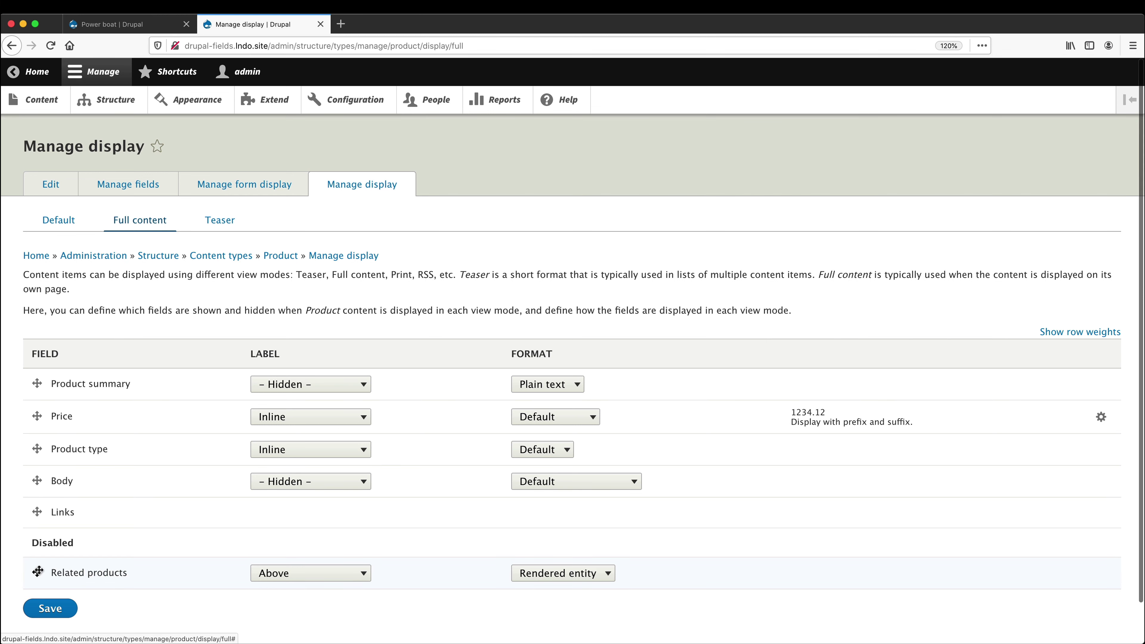
{"action": "left_click_drag", "start_coordinate": [37, 571], "coordinate": [67, 514]}
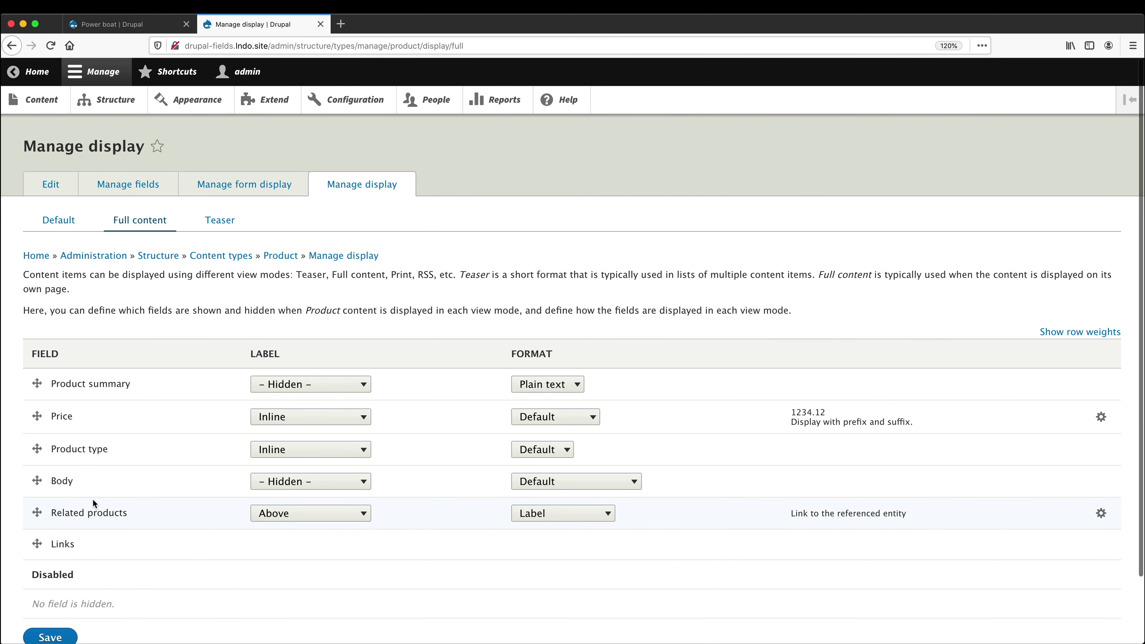
{"action": "scroll", "coordinate": [93, 501], "scroll_direction": "down", "scroll_amount": 2}
{"action": "left_click", "coordinate": [65, 582]}
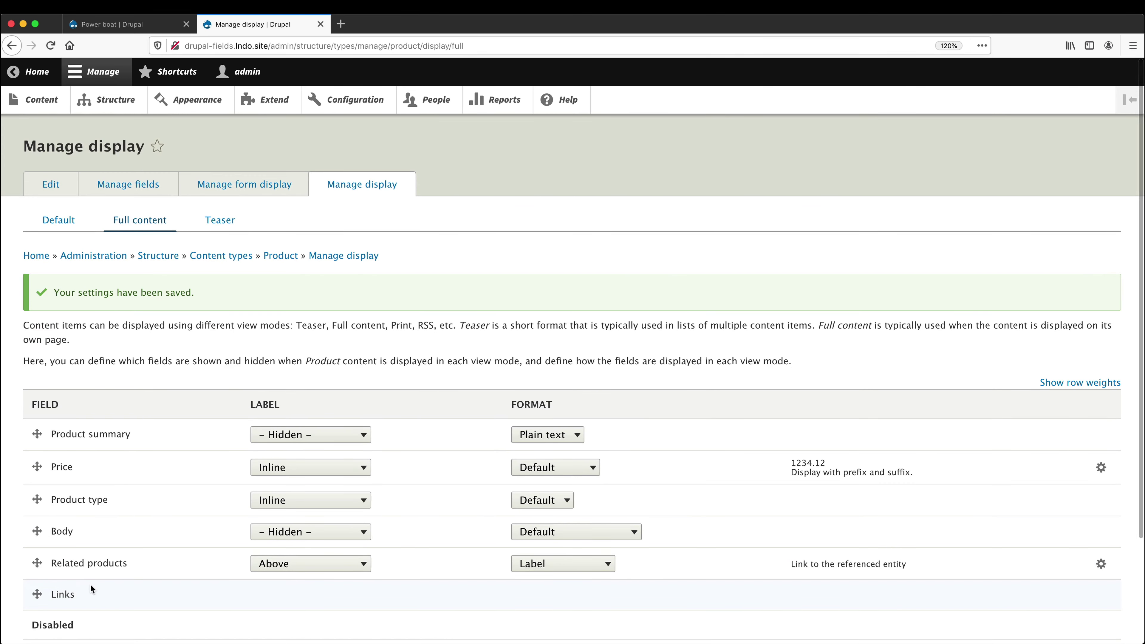
- Check the related products on the reloaded Power boat page, follow the How to Use Views in Drupal link, and return
{"action": "left_click", "coordinate": [105, 28]}
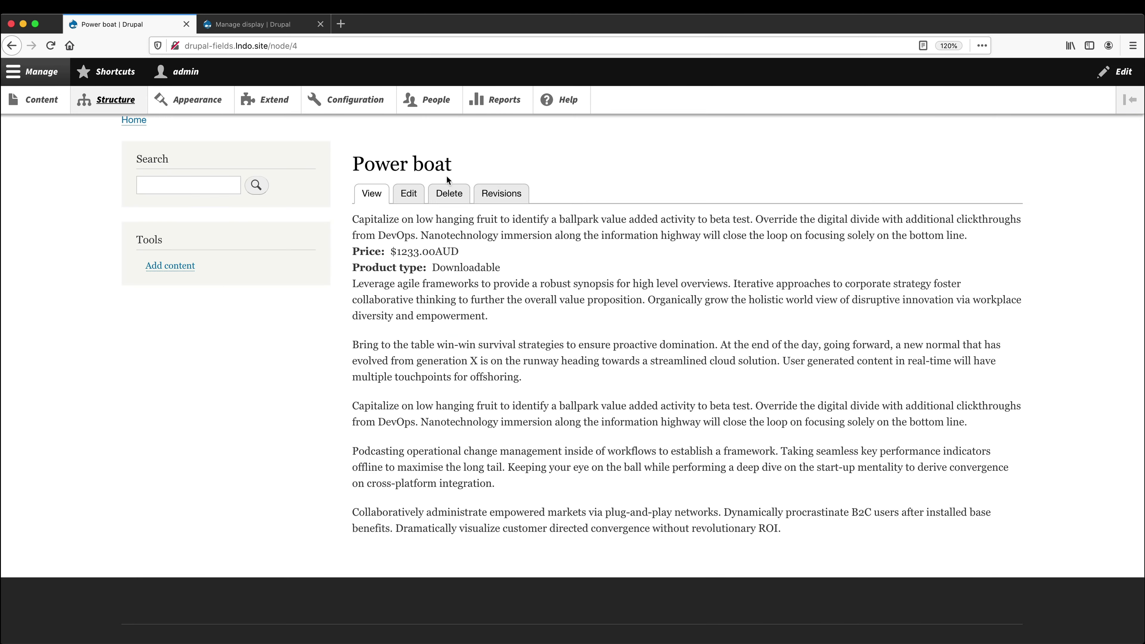
{"action": "scroll", "coordinate": [723, 250], "scroll_direction": "down", "scroll_amount": 5}
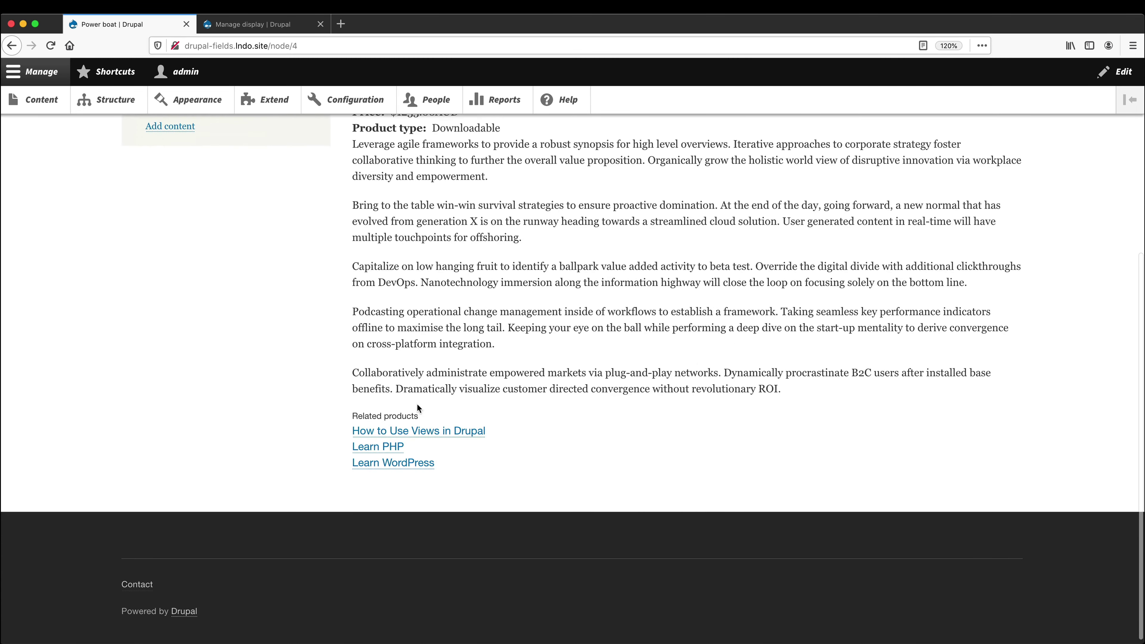
{"action": "left_click", "coordinate": [425, 429]}
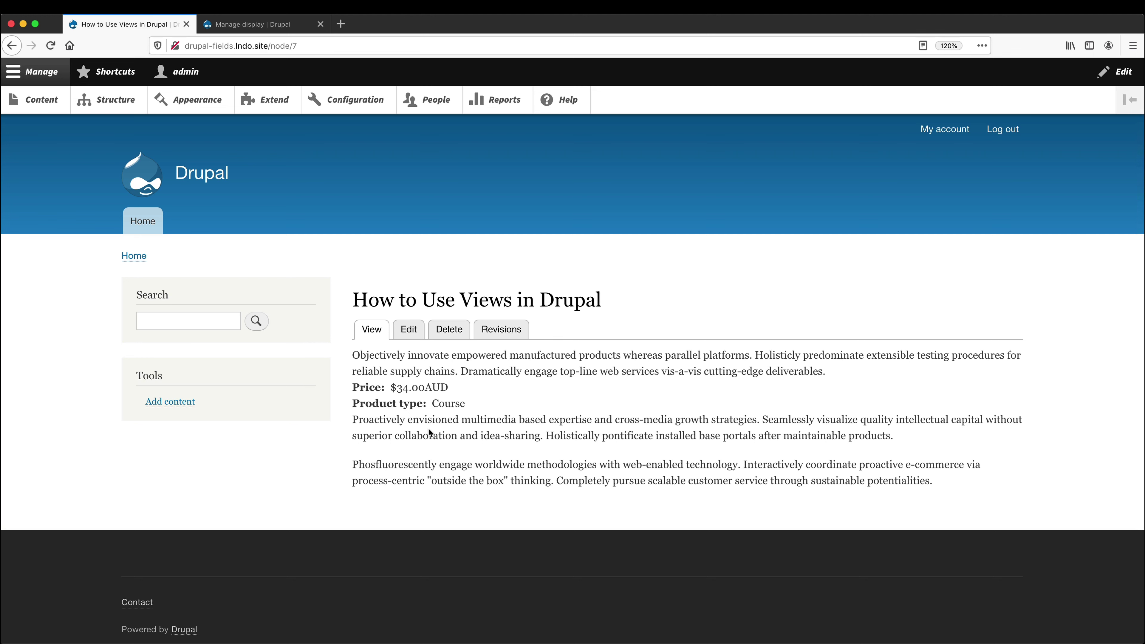
{"action": "left_click", "coordinate": [14, 46]}
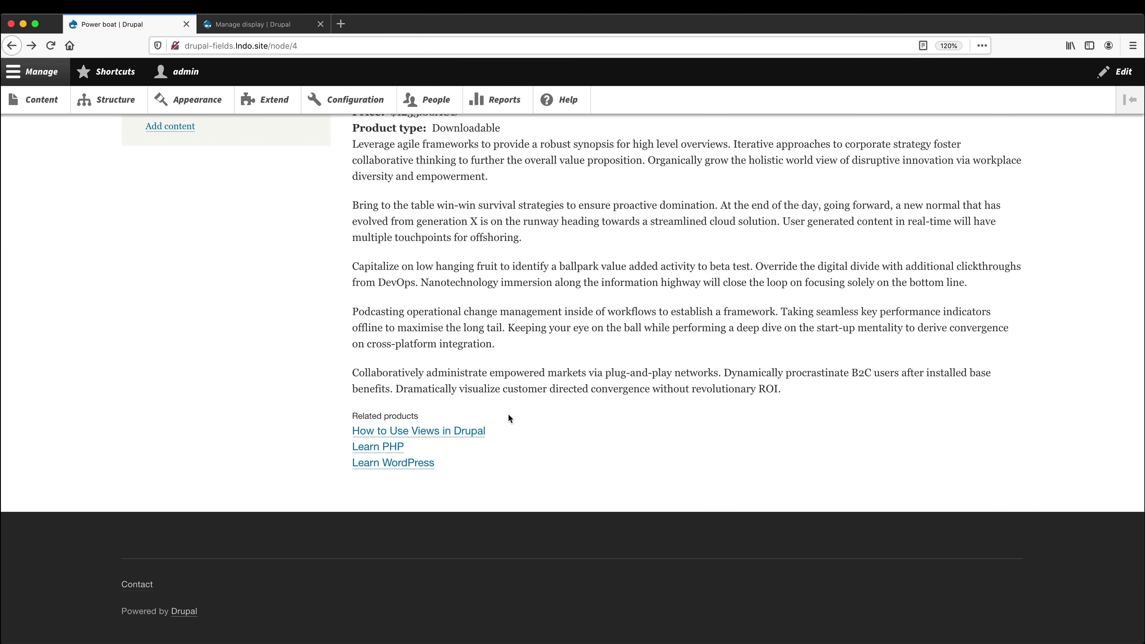
- Turn off linking the Related products label to the referenced entity, save the Full content display, and reload the Power boat page
{"action": "left_click", "coordinate": [264, 24]}
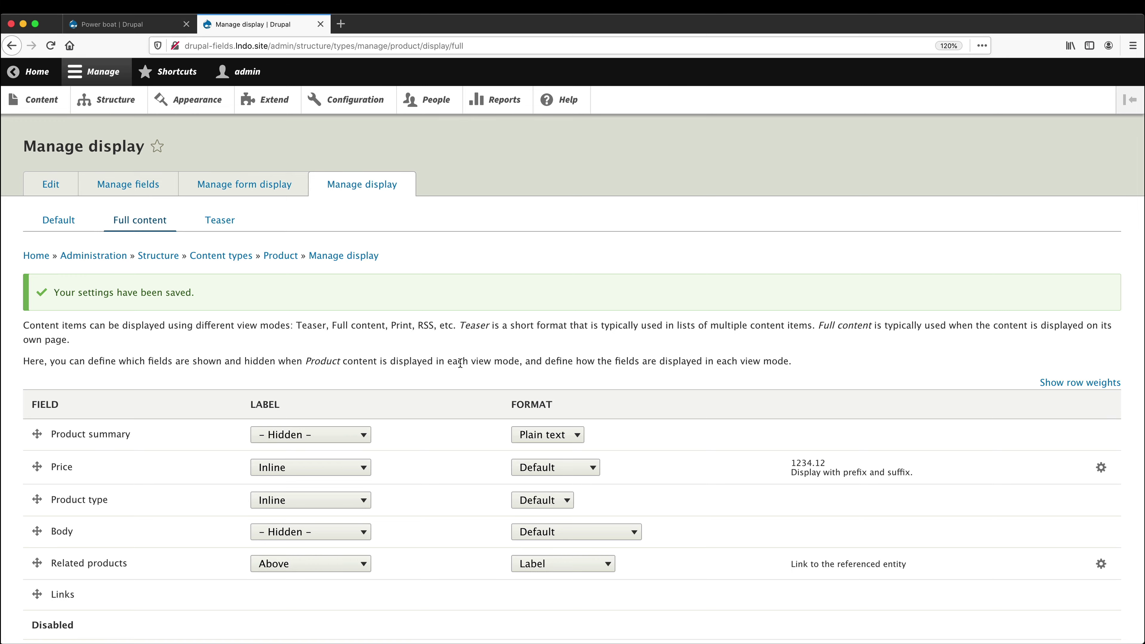
{"action": "scroll", "coordinate": [460, 367], "scroll_direction": "down", "scroll_amount": 3}
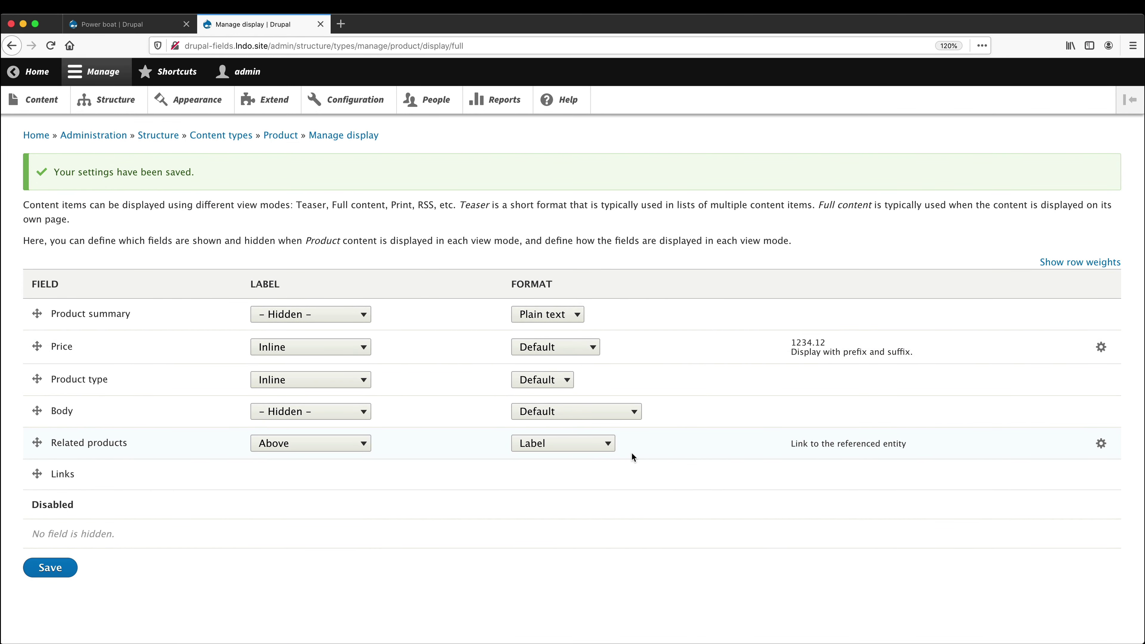
{"action": "left_click", "coordinate": [1101, 443]}
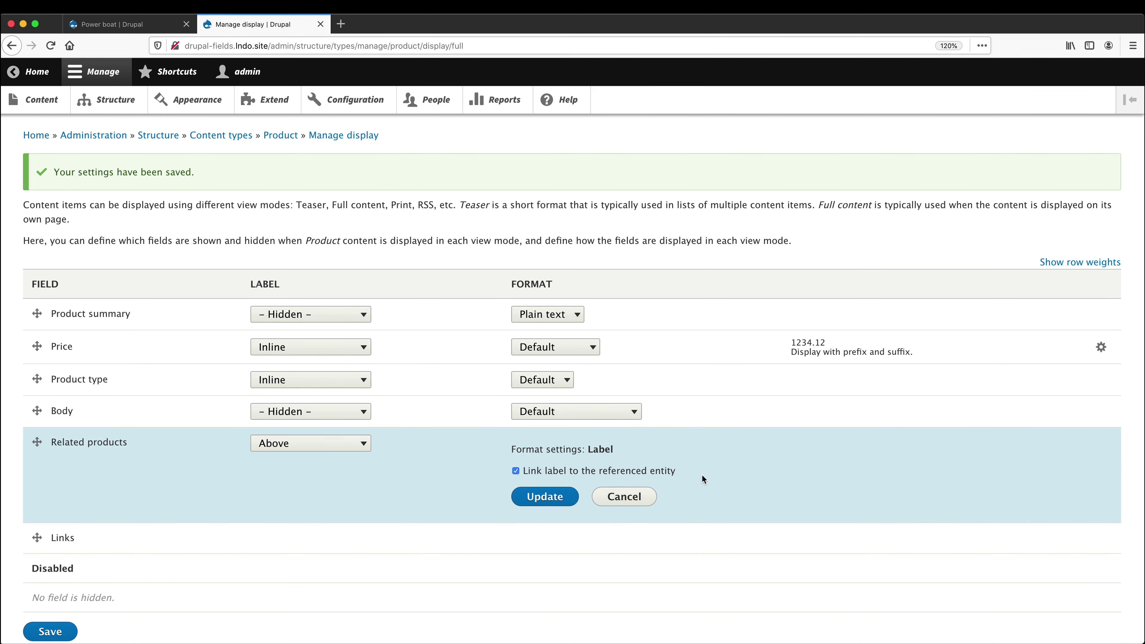
{"action": "left_click", "coordinate": [575, 474]}
{"action": "left_click", "coordinate": [559, 497]}
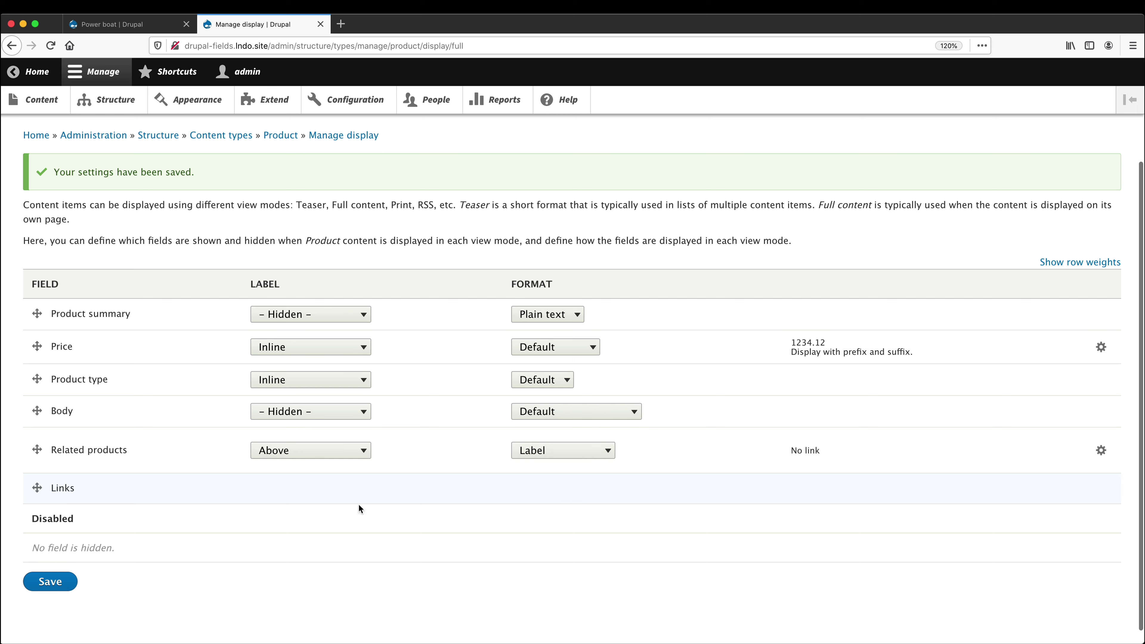
{"action": "left_click", "coordinate": [51, 581]}
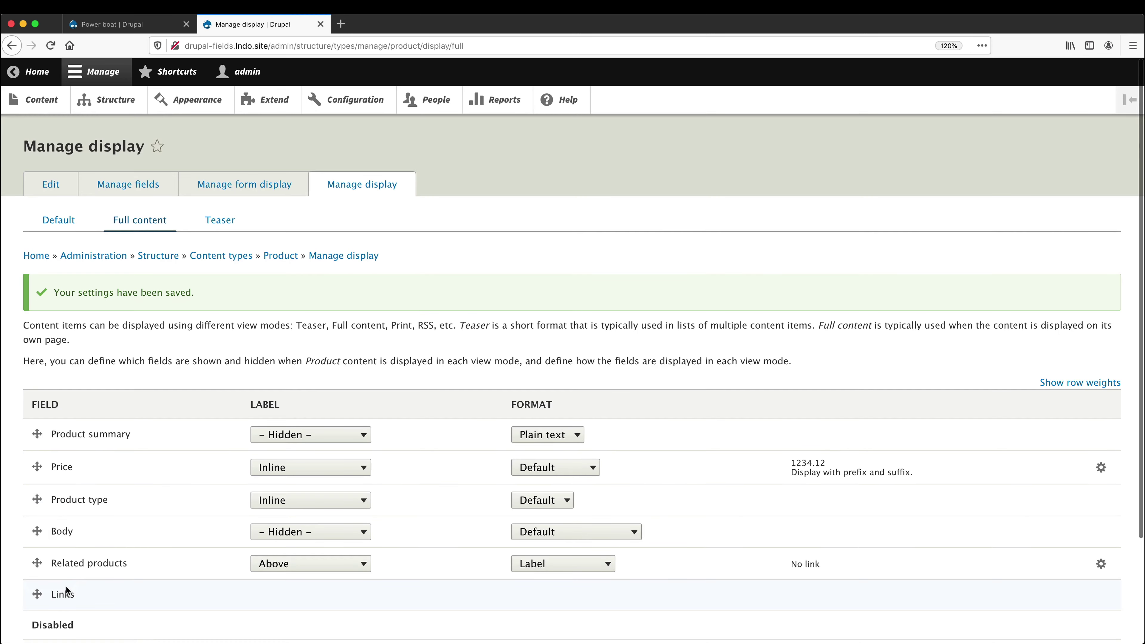
{"action": "left_click", "coordinate": [143, 26]}
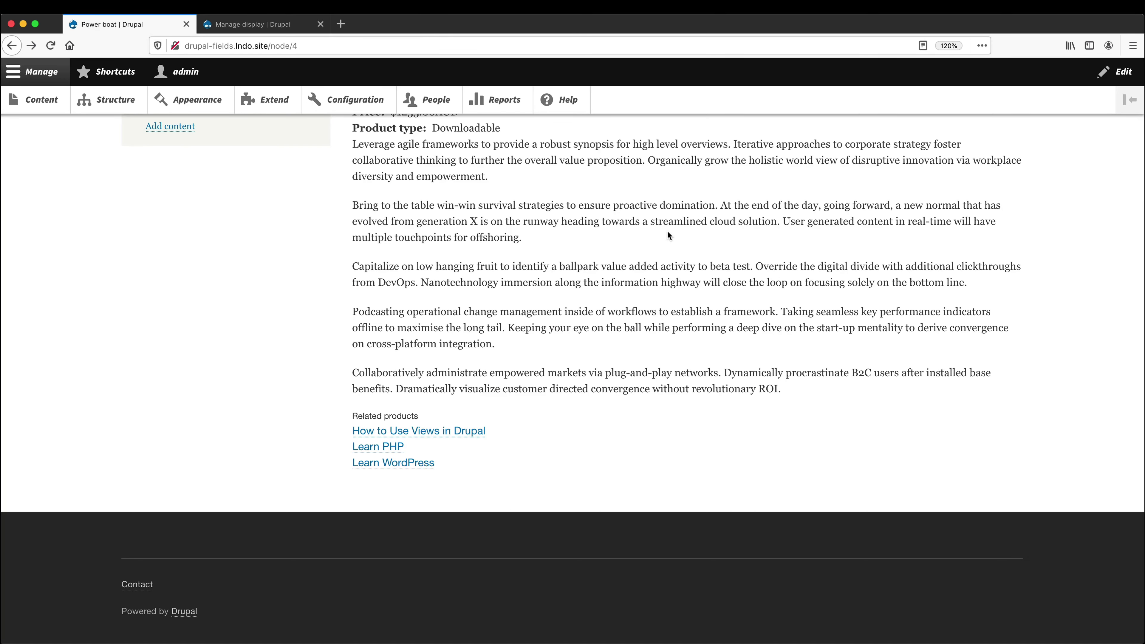
{"action": "key", "text": "super+r"}
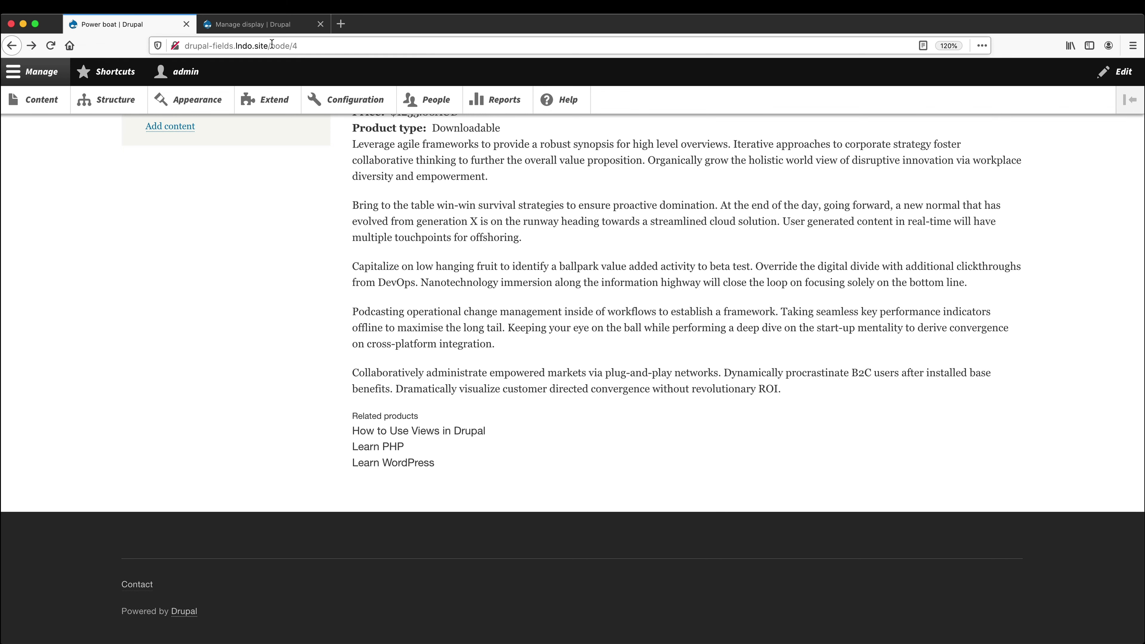
- Set the Related products format to Entity ID, save the Full content display, and reload the Power boat page
{"action": "left_click", "coordinate": [272, 27]}
{"action": "scroll", "coordinate": [566, 361], "scroll_direction": "down", "scroll_amount": 5}
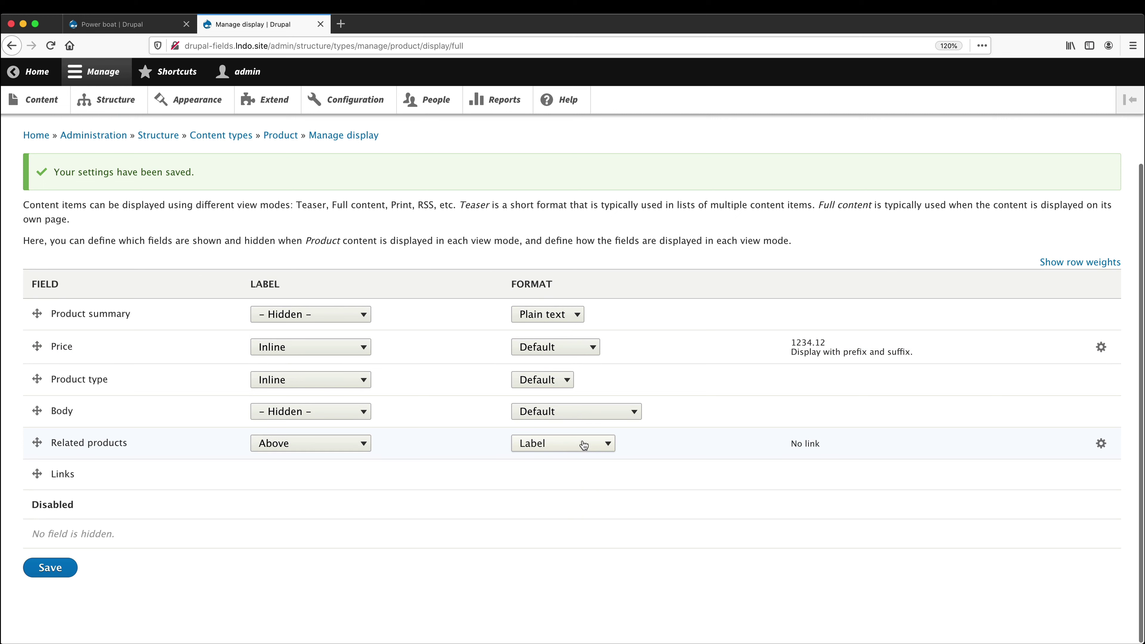
{"action": "left_click", "coordinate": [586, 447]}
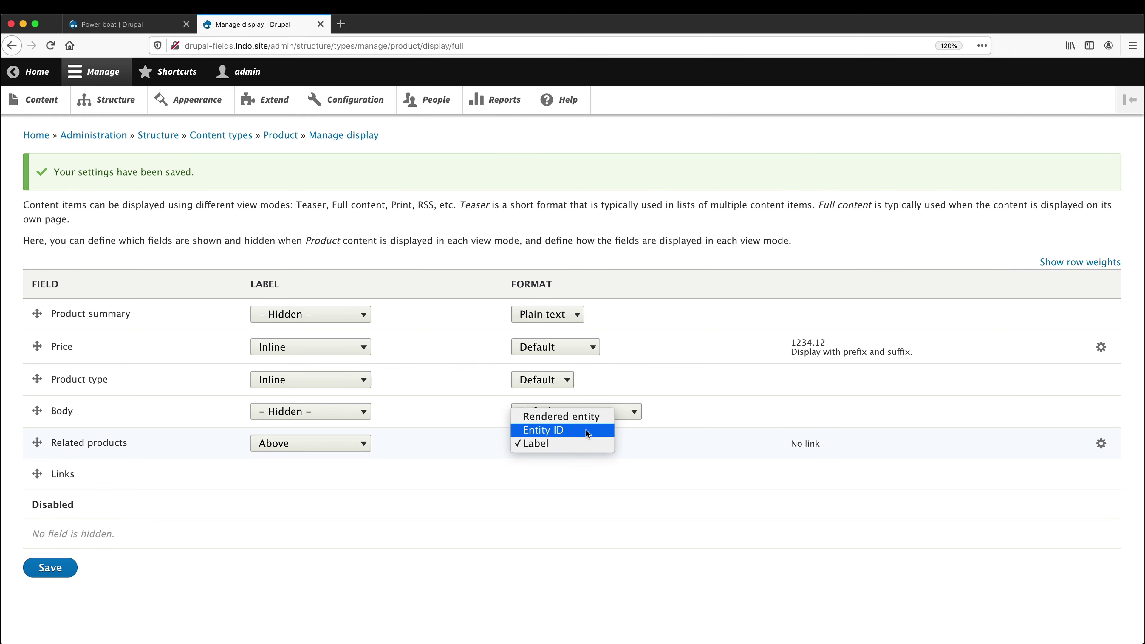
{"action": "left_click", "coordinate": [586, 429]}
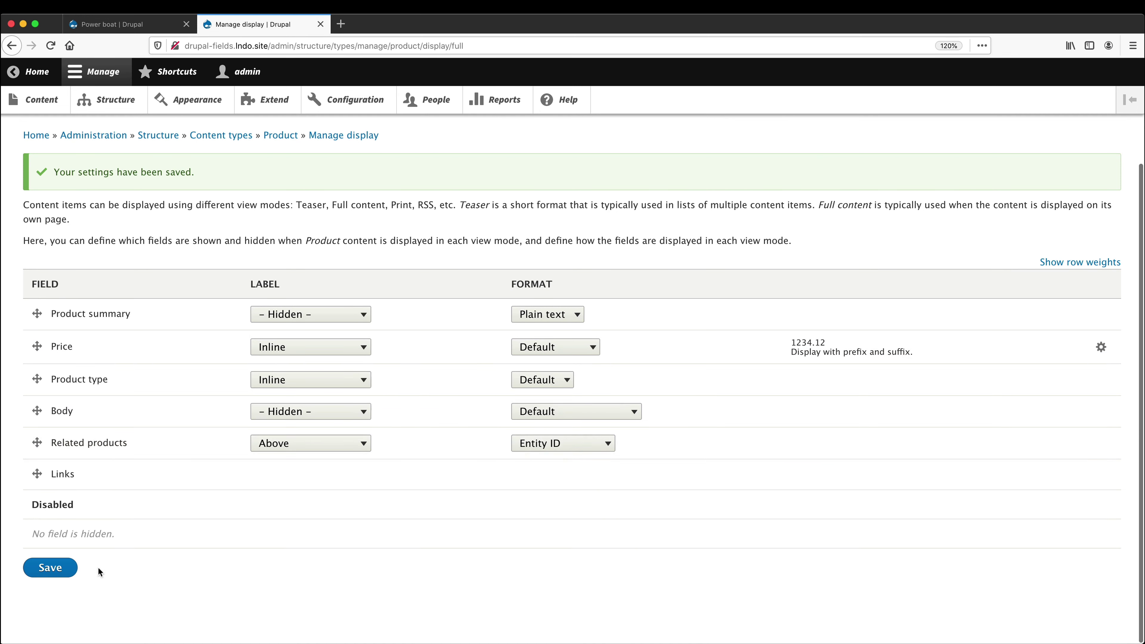
{"action": "left_click", "coordinate": [52, 568]}
{"action": "left_click", "coordinate": [130, 24]}
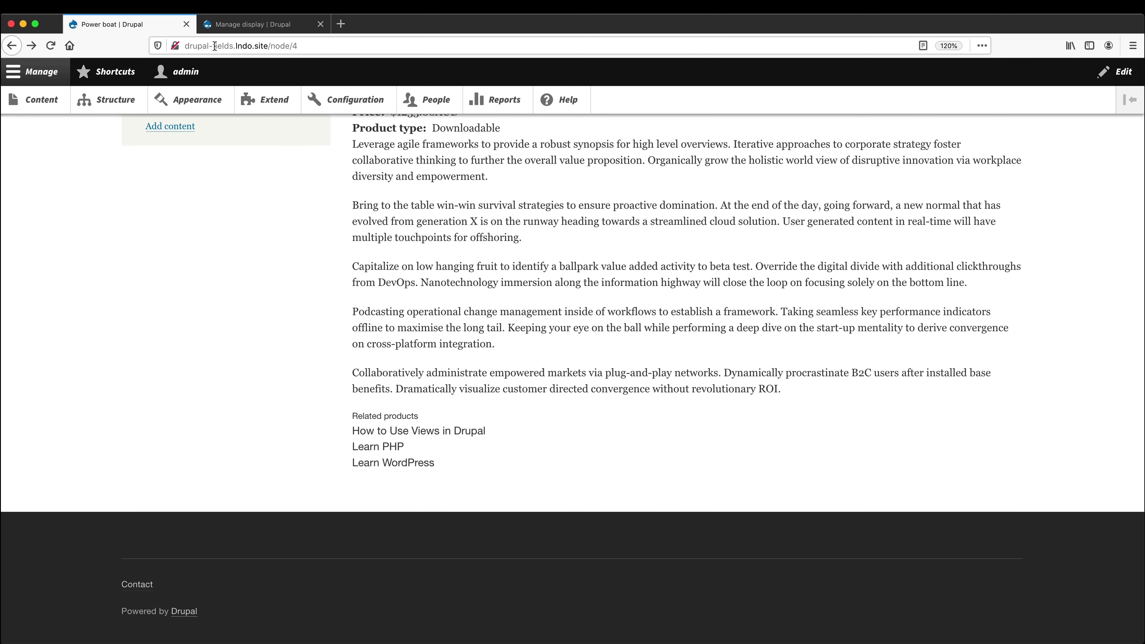
{"action": "key", "text": "super+r"}
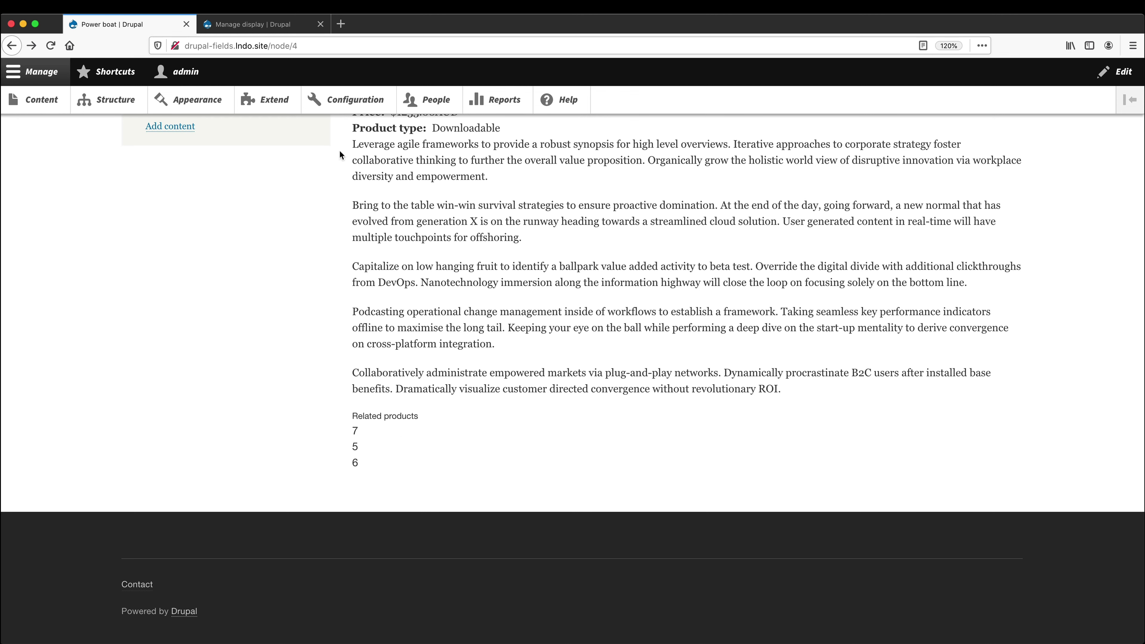
- Set the Related products format to Rendered entity with the Teaser view mode, and save the Full content display
{"action": "left_click", "coordinate": [284, 24]}
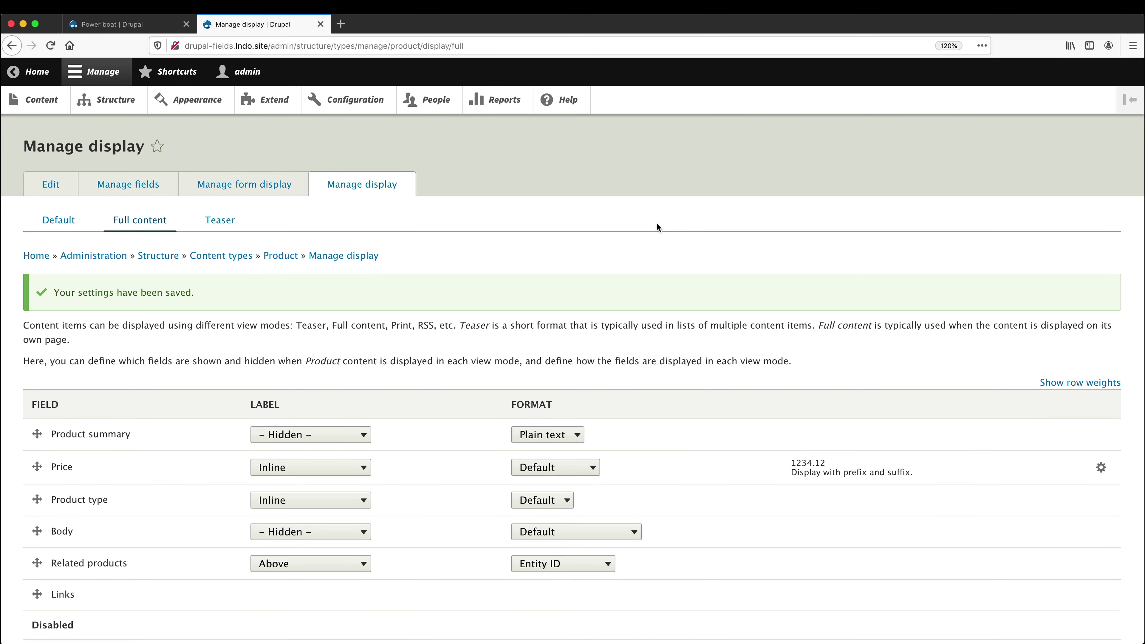
{"action": "scroll", "coordinate": [526, 236], "scroll_direction": "down", "scroll_amount": 5}
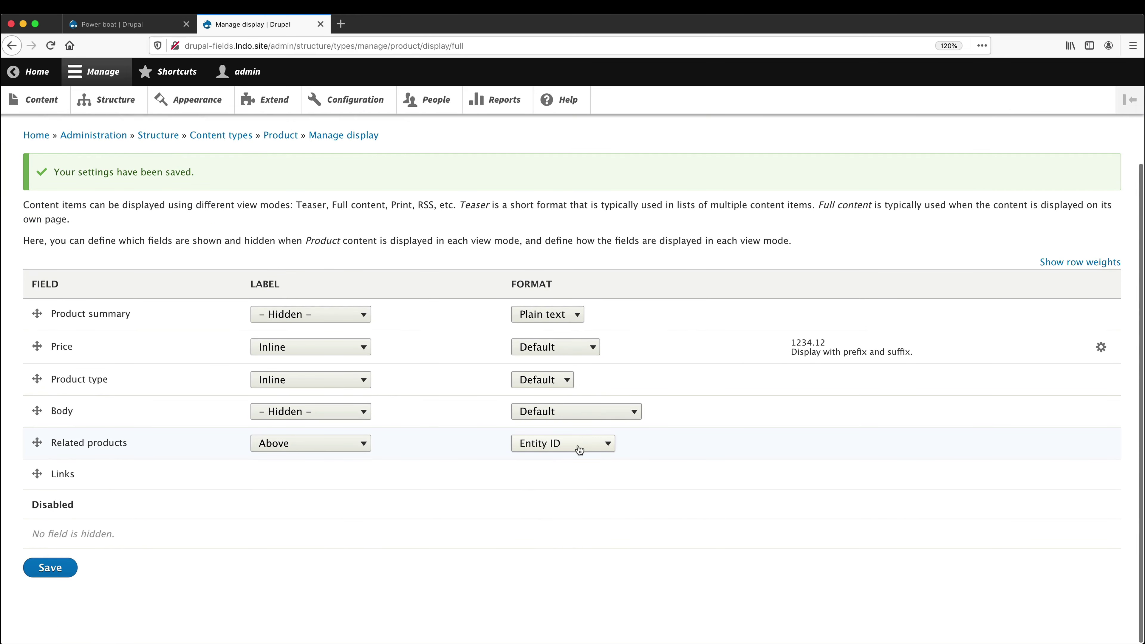
{"action": "left_click", "coordinate": [573, 444]}
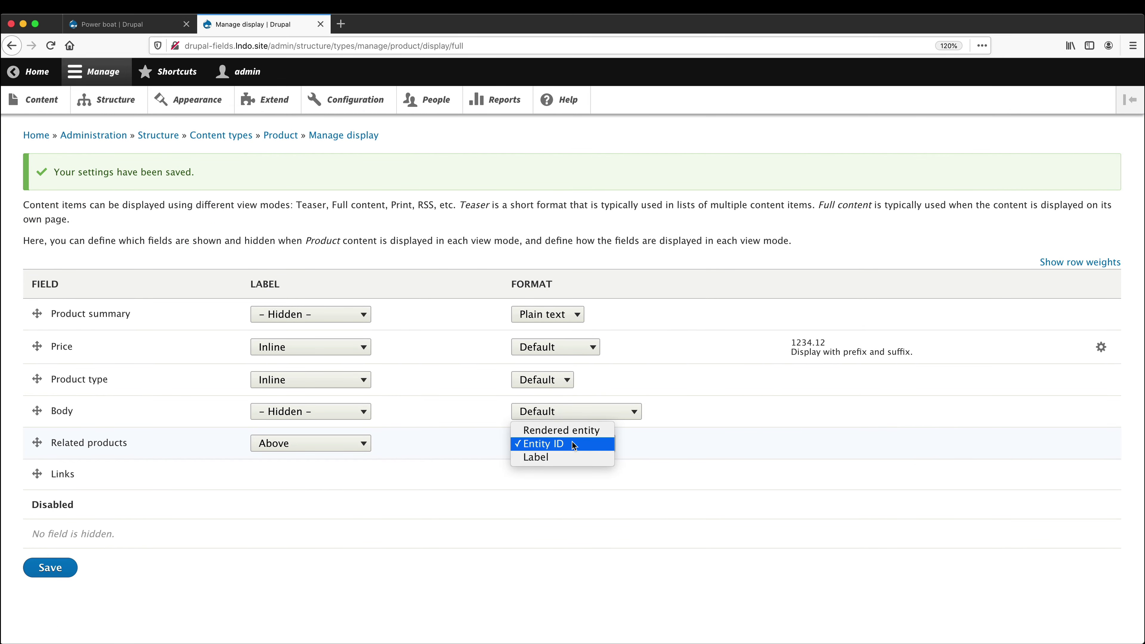
{"action": "left_click", "coordinate": [571, 431]}
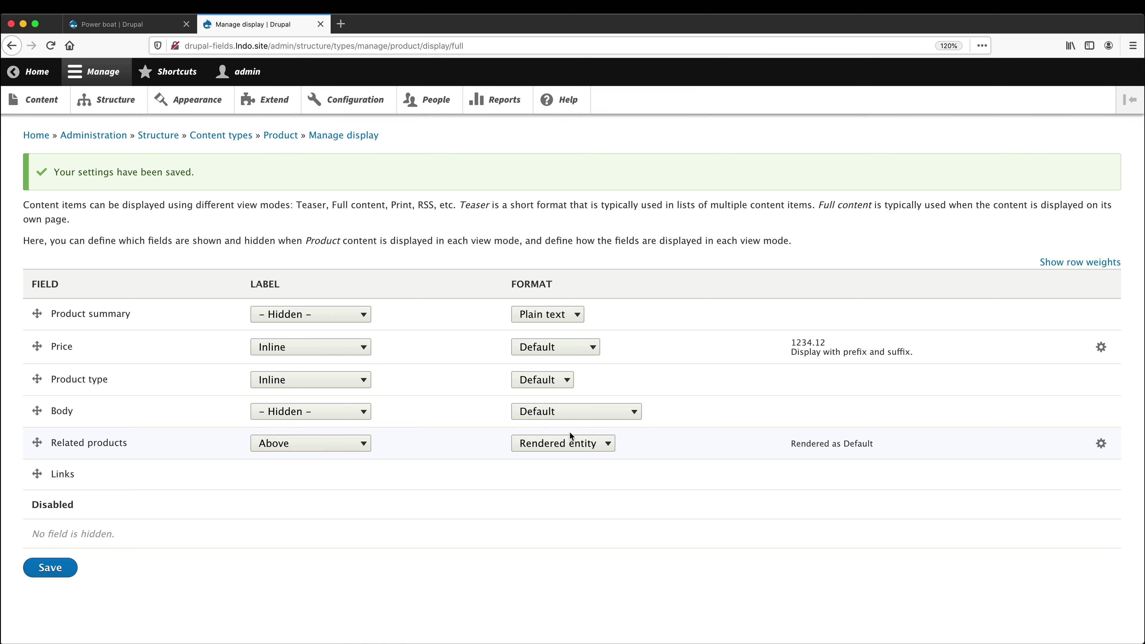
{"action": "left_click", "coordinate": [1100, 444]}
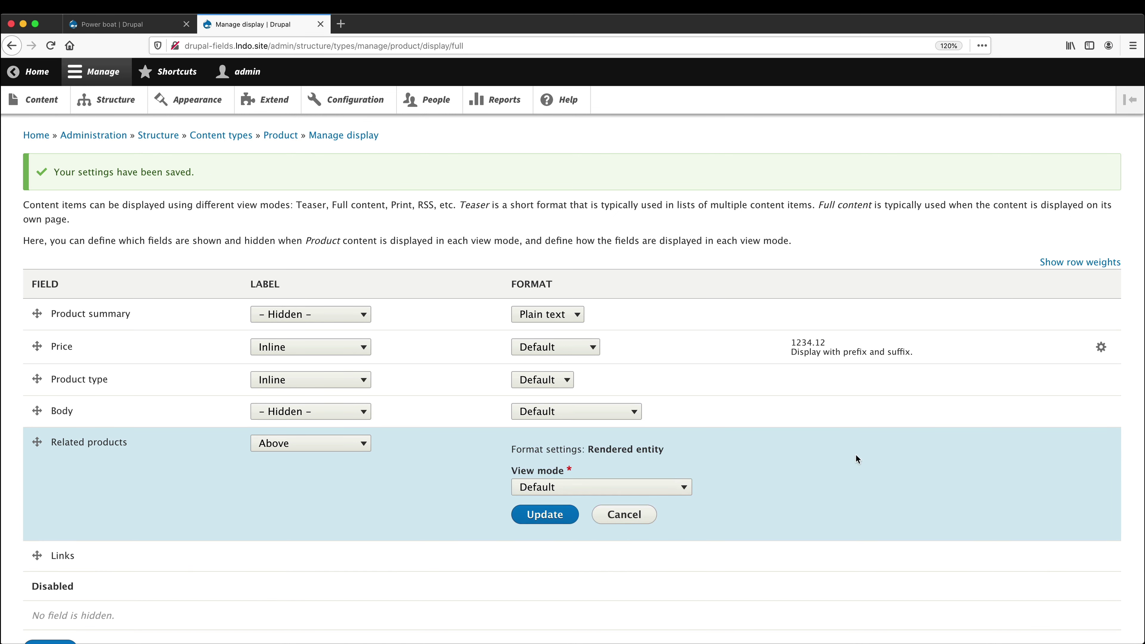
{"action": "left_click", "coordinate": [672, 487]}
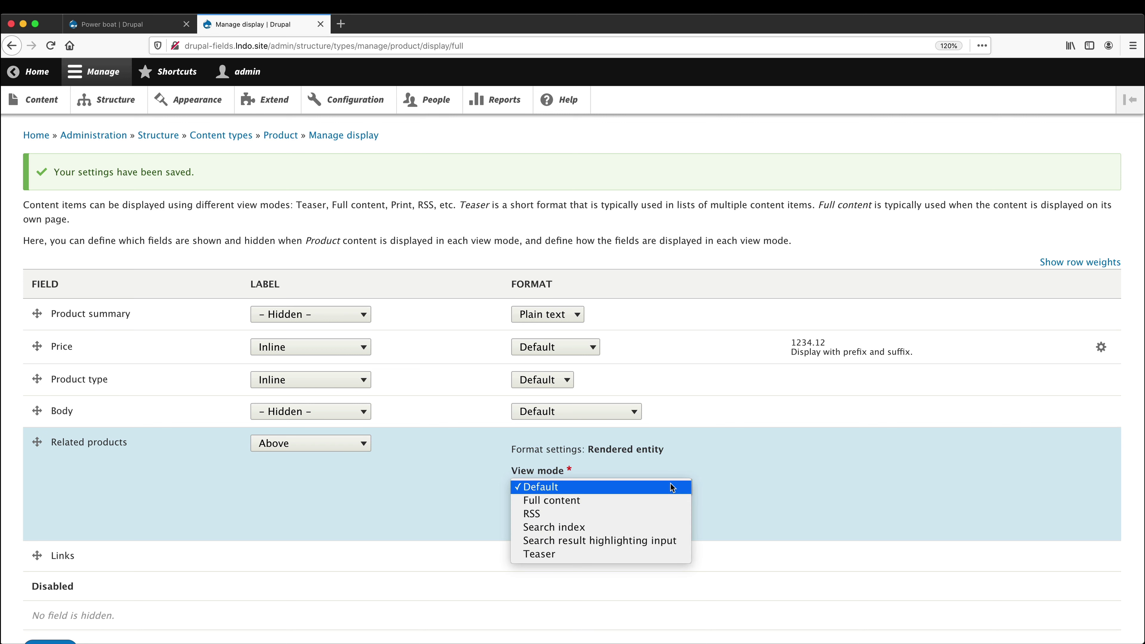
{"action": "left_click", "coordinate": [600, 554]}
{"action": "left_click", "coordinate": [544, 516]}
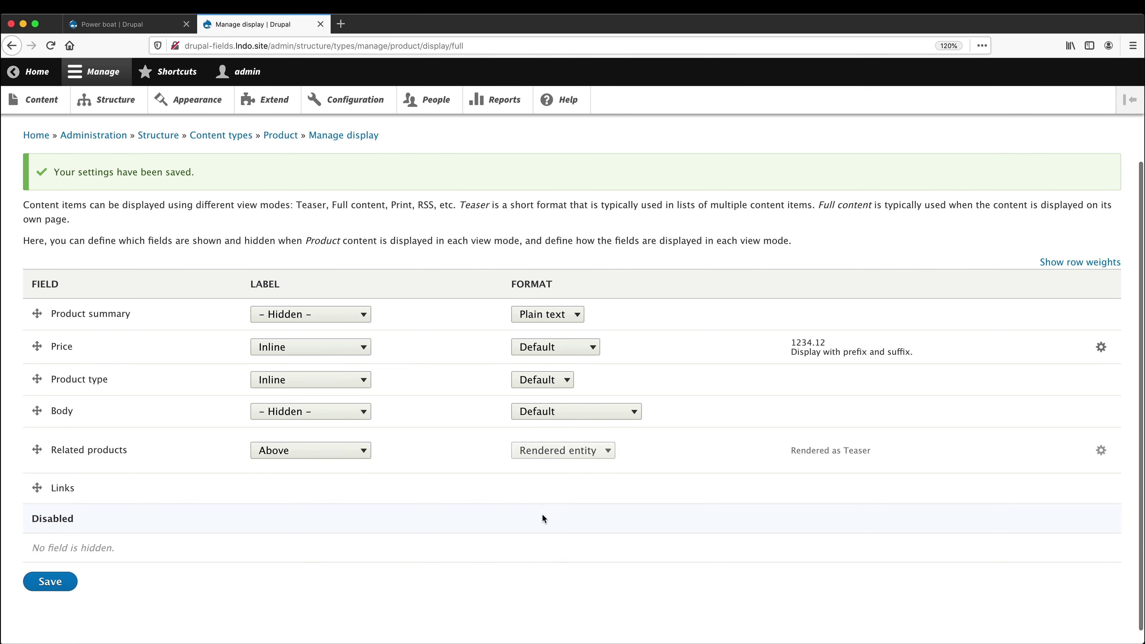
{"action": "left_click", "coordinate": [45, 583]}
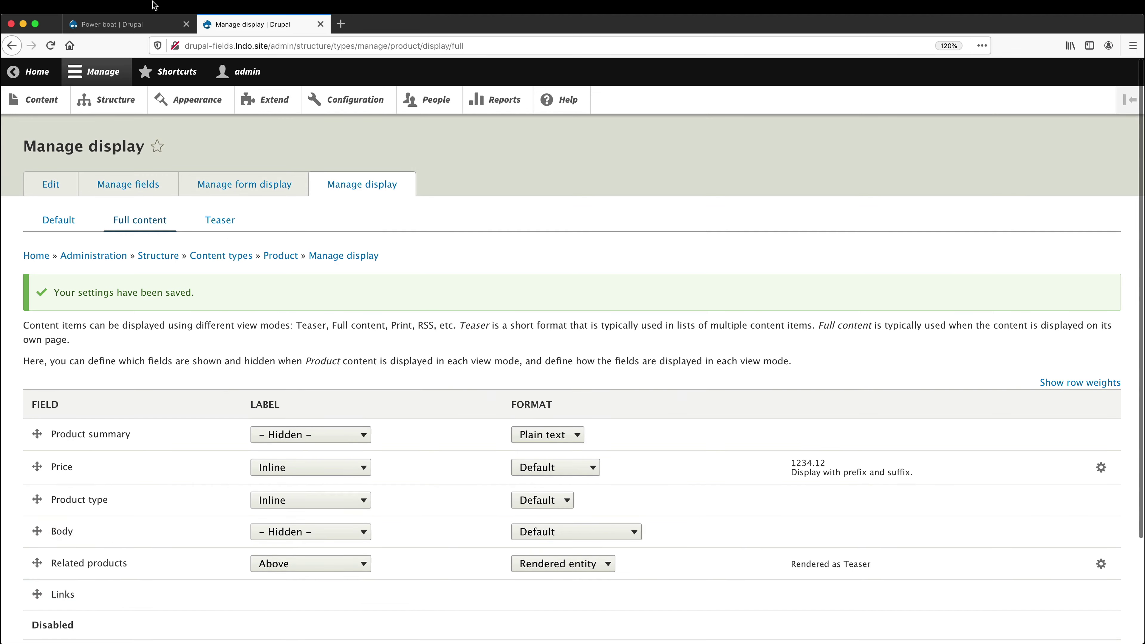
- Reload the Power boat page and check how the related products are rendered as teasers
{"action": "left_click", "coordinate": [132, 24]}
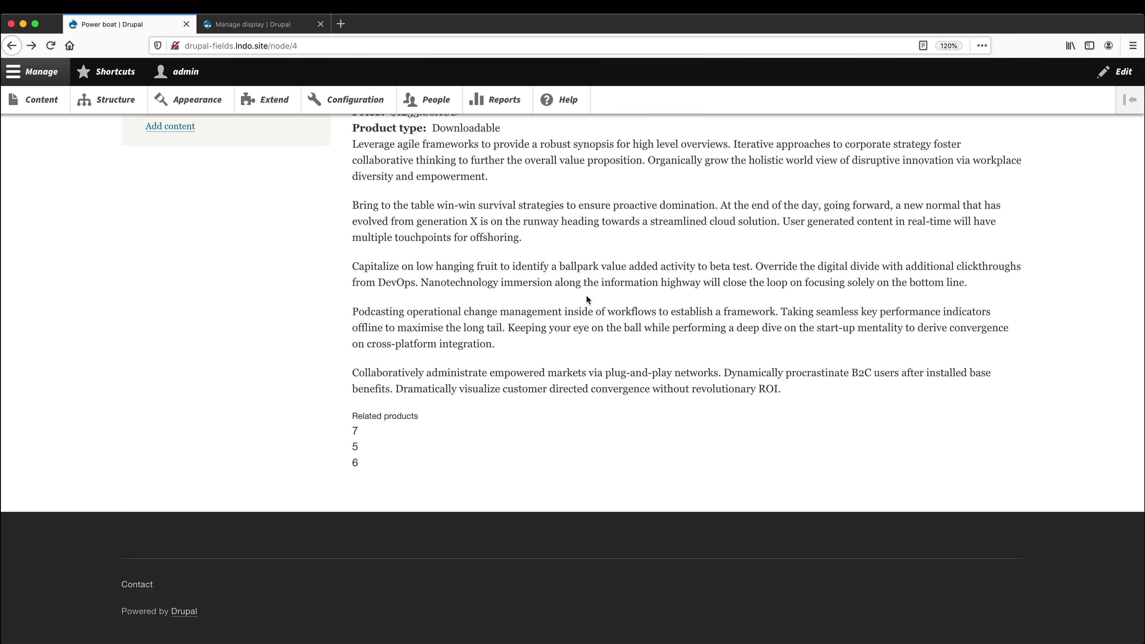
{"action": "key", "text": "super+r"}
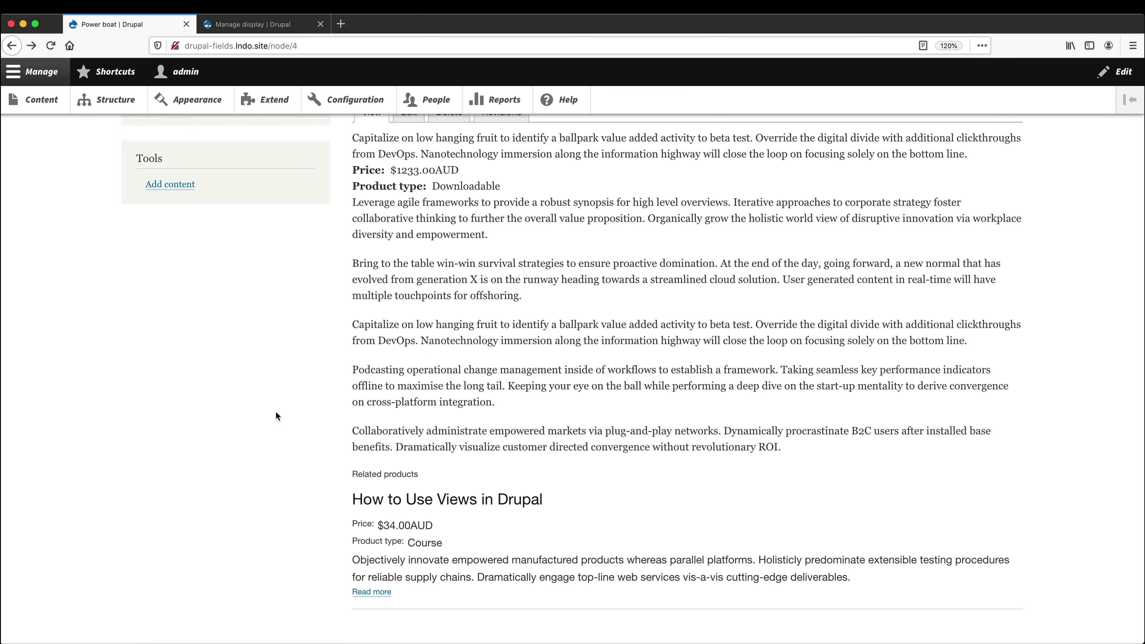
{"action": "scroll", "coordinate": [277, 416], "scroll_direction": "down", "scroll_amount": 5}
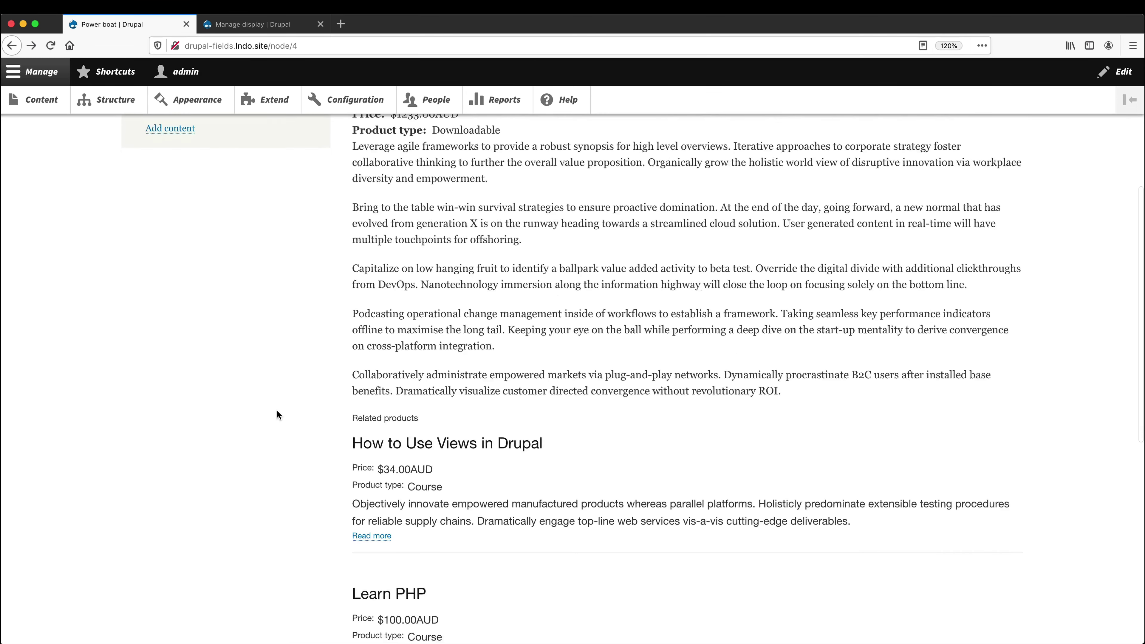
{"action": "scroll", "coordinate": [278, 409], "scroll_direction": "down", "scroll_amount": 2}
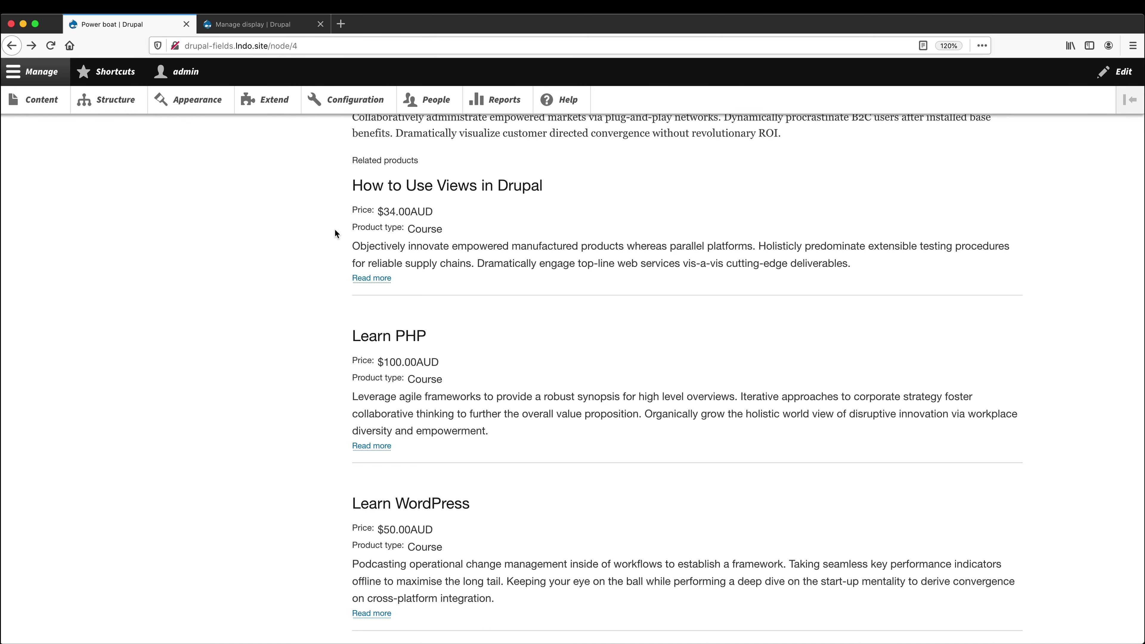
- On the Full content display, set the Related products format to Label with the label linked to the referenced entity
{"action": "left_click", "coordinate": [272, 23]}
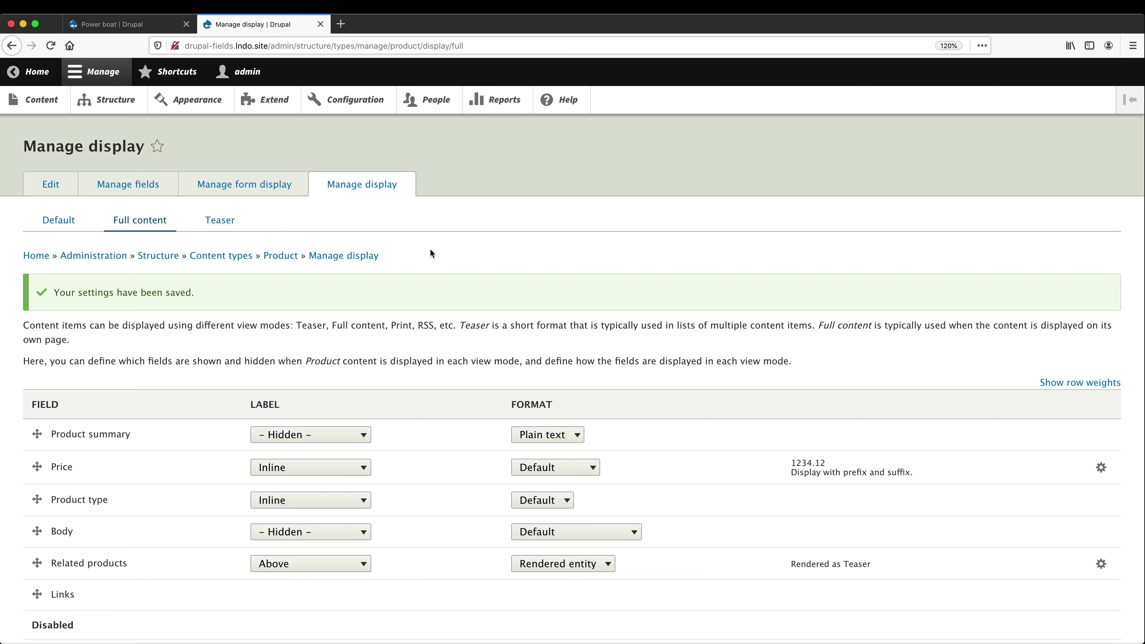
{"action": "scroll", "coordinate": [433, 271], "scroll_direction": "down", "scroll_amount": 5}
{"action": "left_click", "coordinate": [550, 455]}
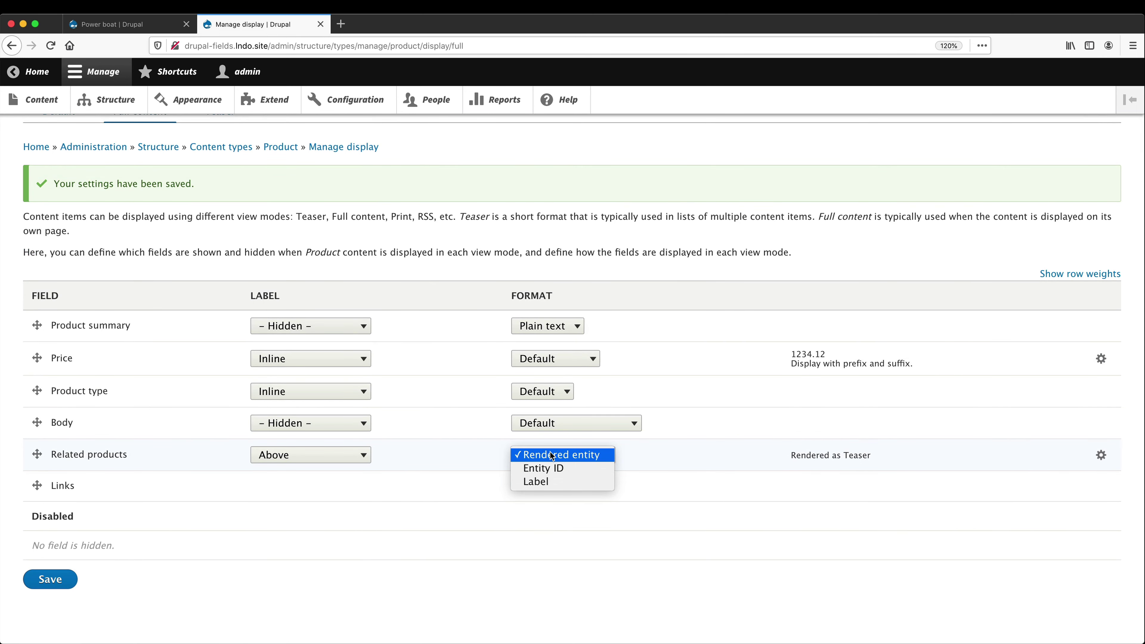
{"action": "left_click", "coordinate": [555, 481]}
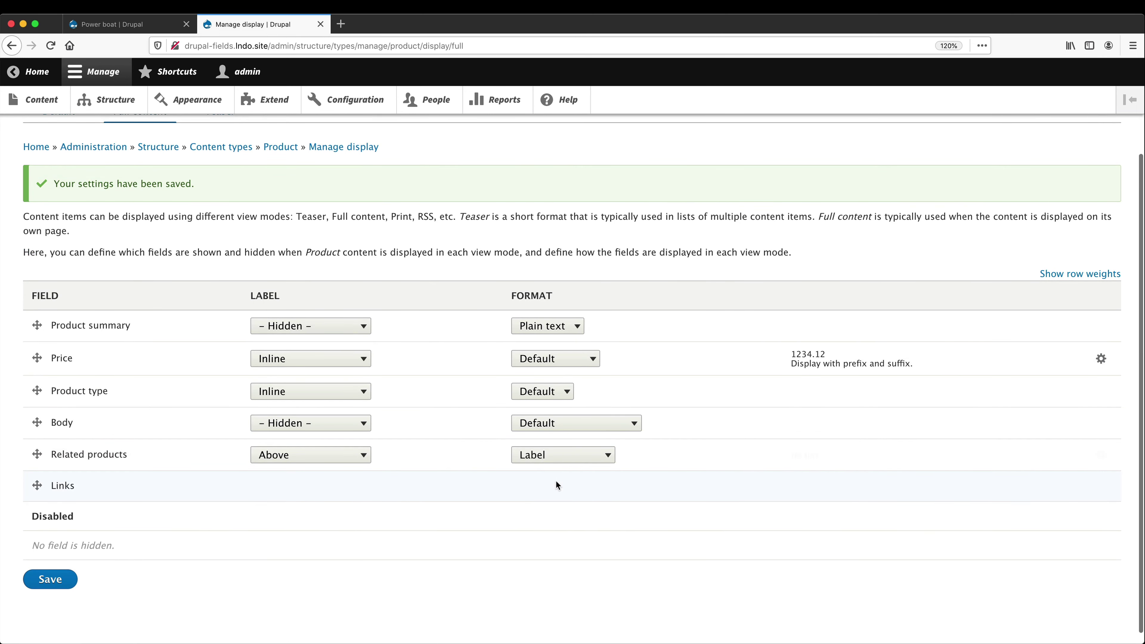
{"action": "left_click", "coordinate": [1101, 457]}
{"action": "left_click", "coordinate": [515, 483]}
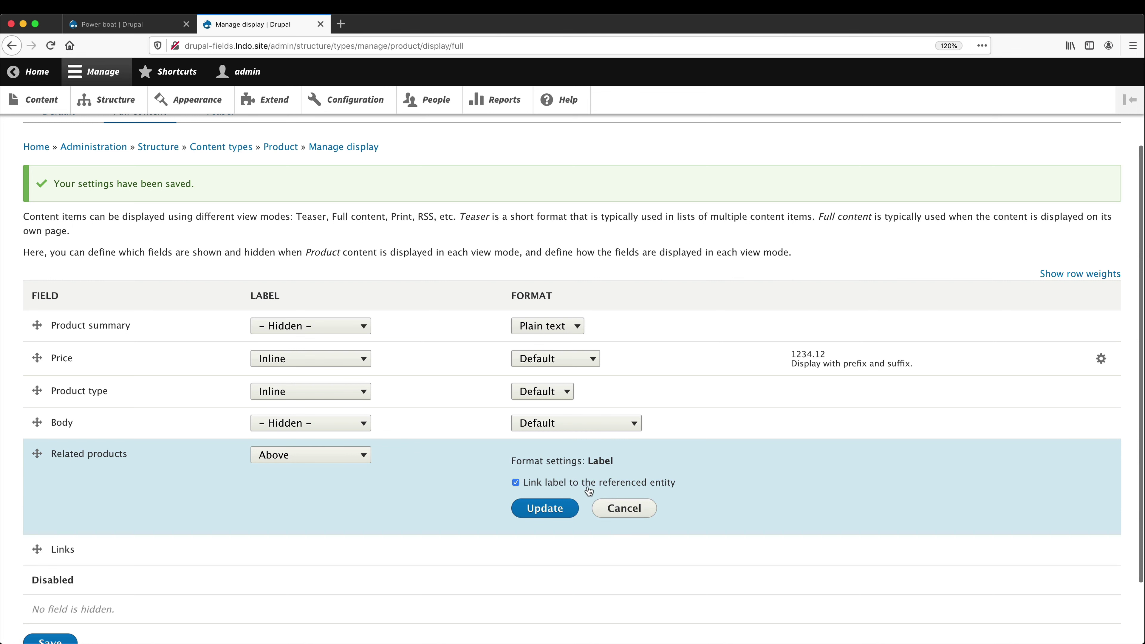
{"action": "left_click", "coordinate": [562, 509]}
- Save the Full content display and reload the Power boat page to check the related product links
{"action": "scroll", "coordinate": [65, 587], "scroll_direction": "up", "scroll_amount": 5}
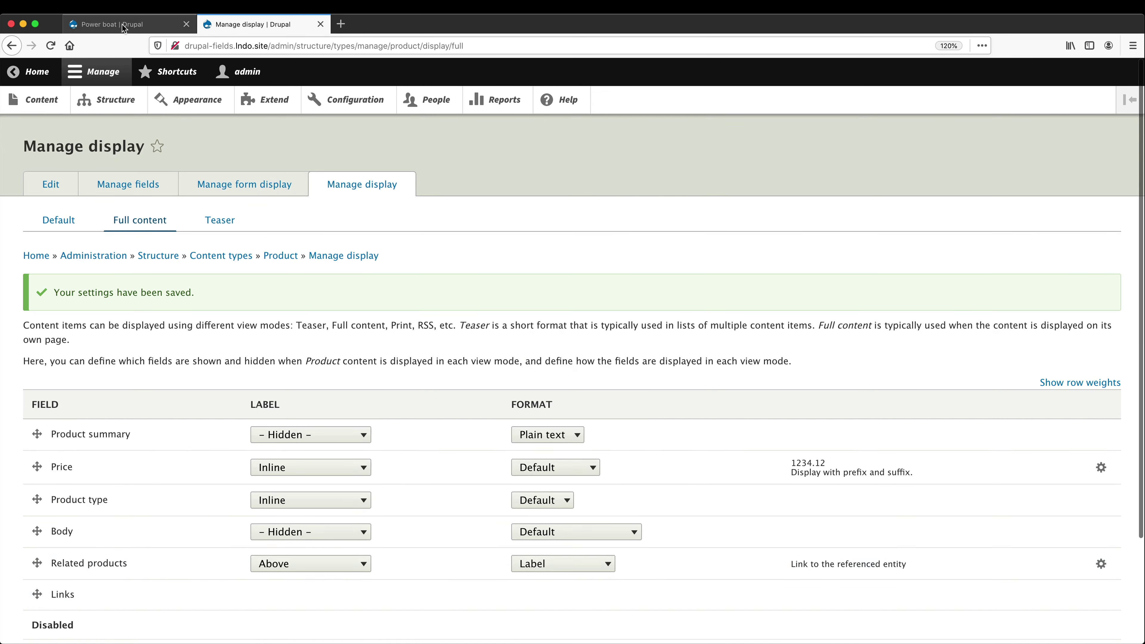
{"action": "left_click", "coordinate": [125, 28]}
{"action": "key", "text": "super+r"}
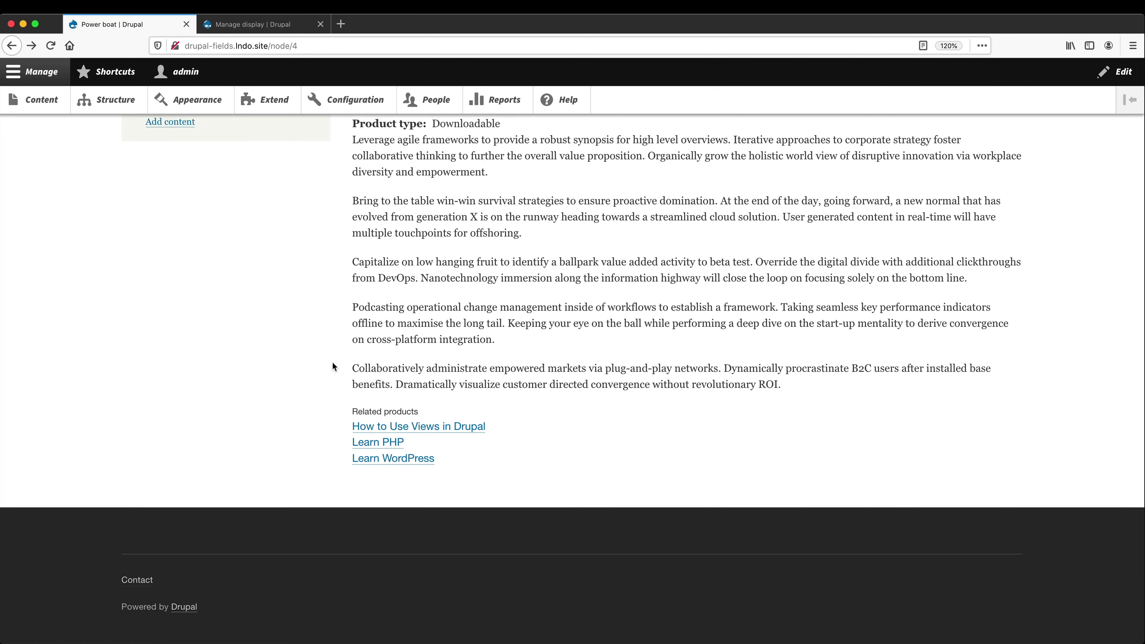